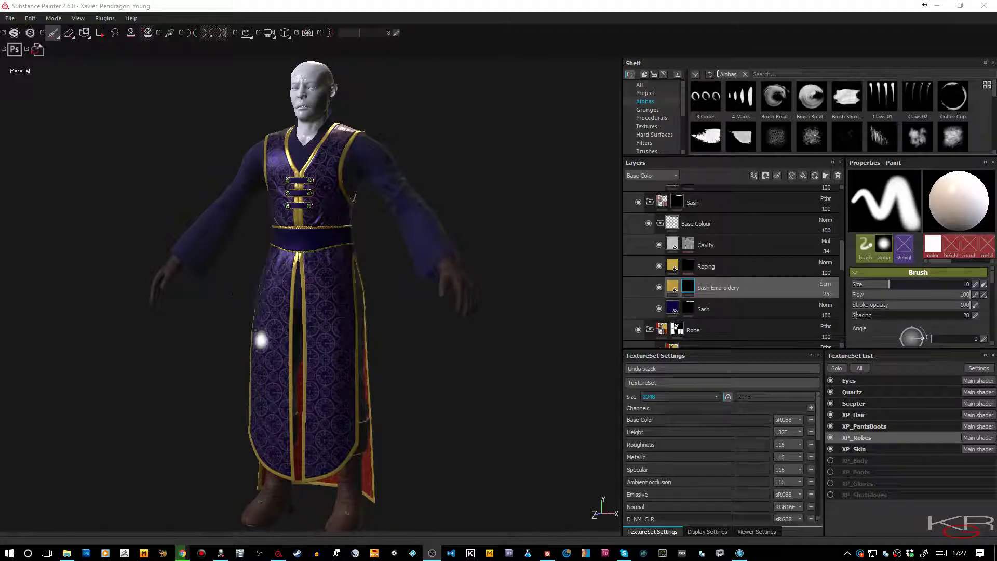
- Orbit and zoom around the character to inspect the robe, sash and boots up close
alt+right_drag(408, 325, 435, 407)
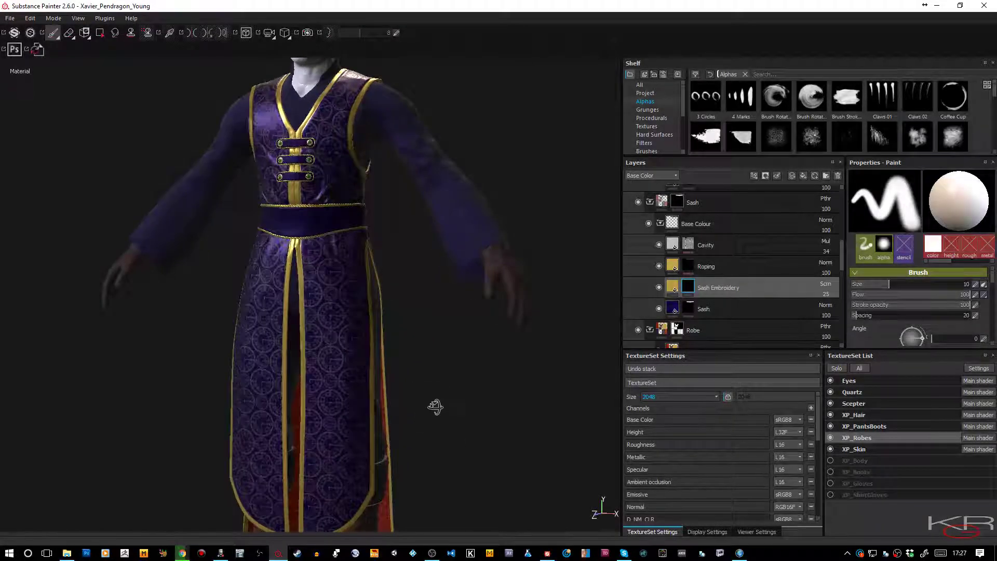
alt+drag(435, 407, 608, 413)
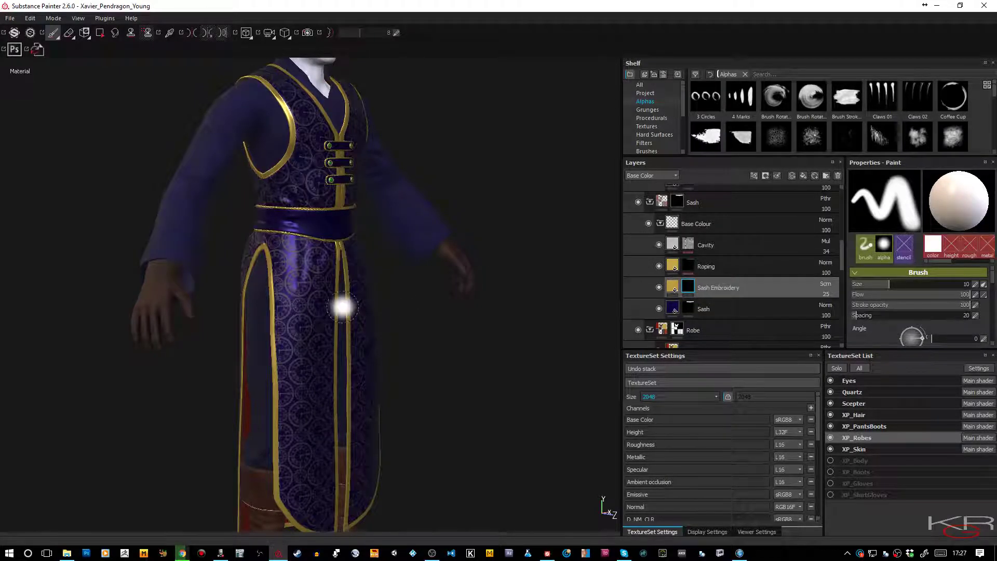
mouse_move(409, 395)
alt+middle_down()
mouse_move(396, 271)
mouse_move(440, 358)
mouse_move(461, 189)
alt+middle_up()
alt+right_drag(460, 189, 512, 363)
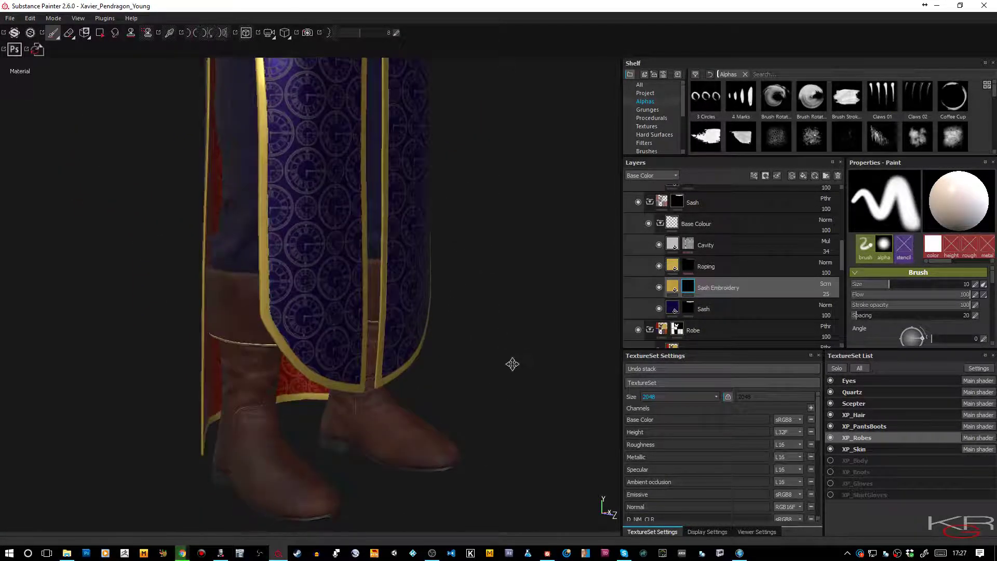
alt+middle_drag(512, 363, 494, 181)
mouse_move(493, 181)
alt+right_down()
mouse_move(516, 205)
mouse_move(505, 282)
alt+right_up()
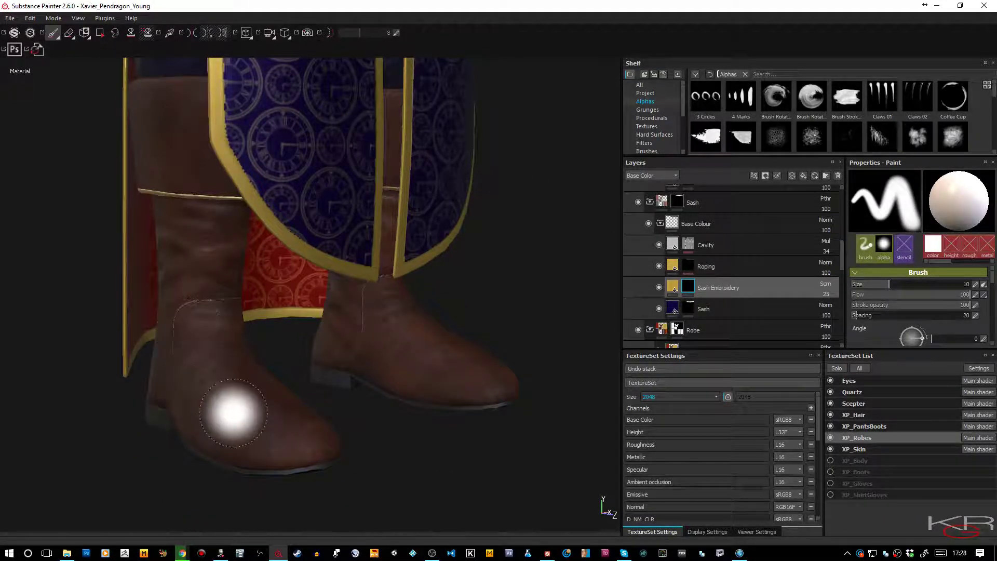
mouse_move(234, 412)
alt+right_down()
mouse_move(327, 374)
mouse_move(308, 278)
alt+right_up()
alt+middle_drag(308, 278, 312, 499)
alt+right_drag(312, 499, 330, 303)
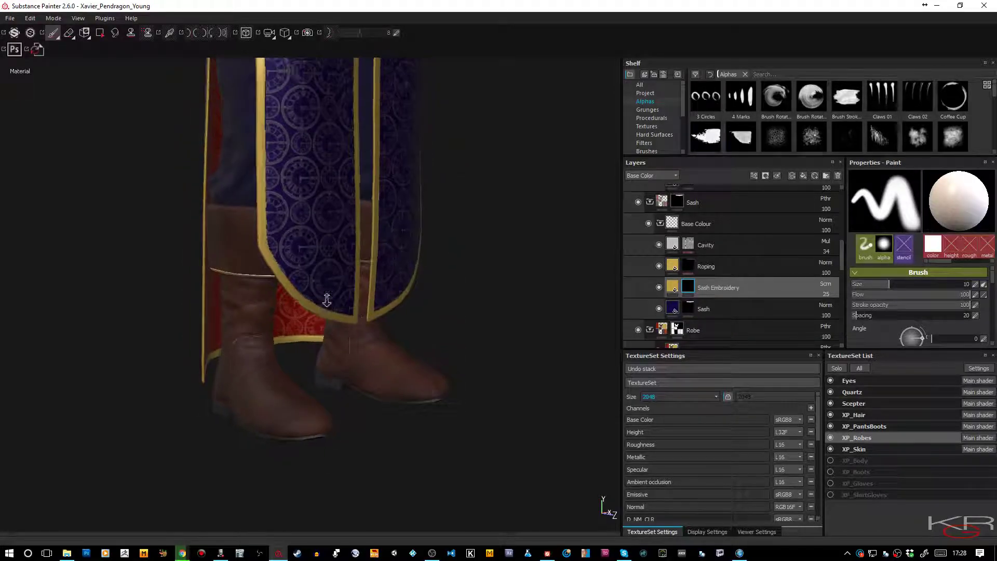
mouse_move(330, 303)
alt+middle_down()
mouse_move(394, 304)
mouse_move(397, 442)
alt+middle_up()
alt+right_drag(398, 441, 384, 405)
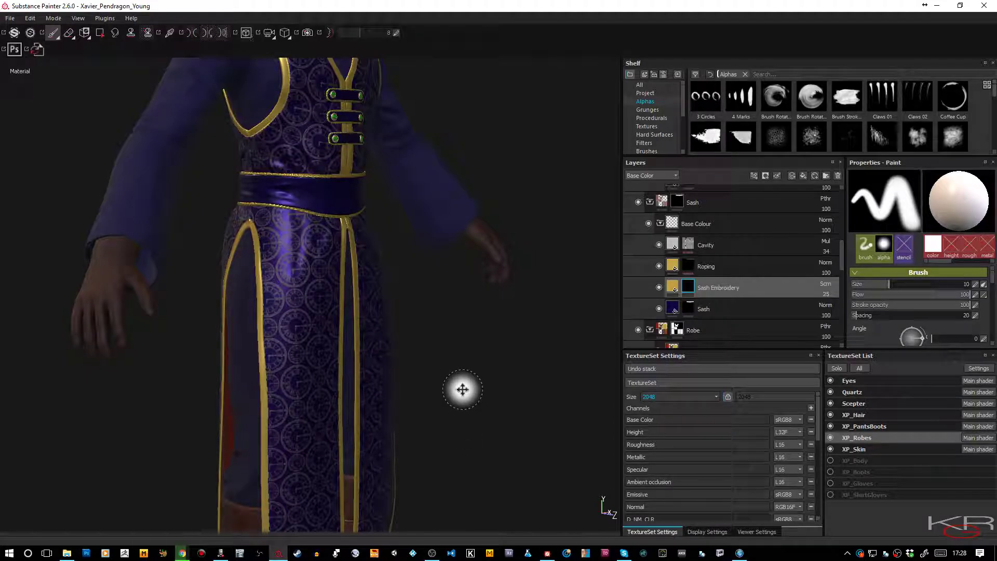
- Orbit back to a near-frontal full view of the robed character
alt+drag(462, 389, 468, 472)
alt+drag(457, 425, 260, 414)
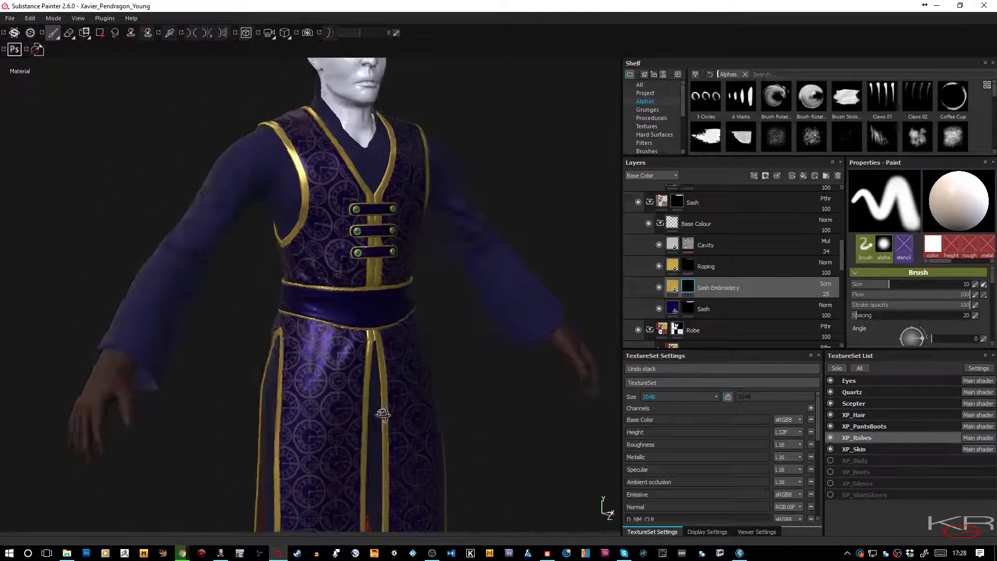
alt+drag(322, 337, 263, 368)
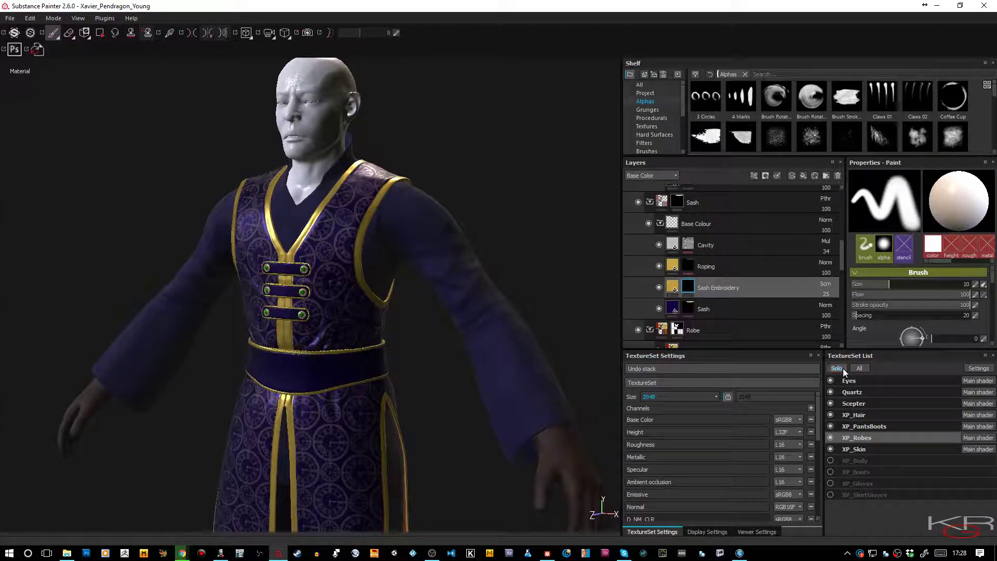
- Solo the XP_Robes texture set, inspect the robe alone, then switch to Substance Designer
click(843, 369)
mouse_move(485, 274)
alt+middle_down()
mouse_move(461, 230)
mouse_move(456, 156)
alt+middle_up()
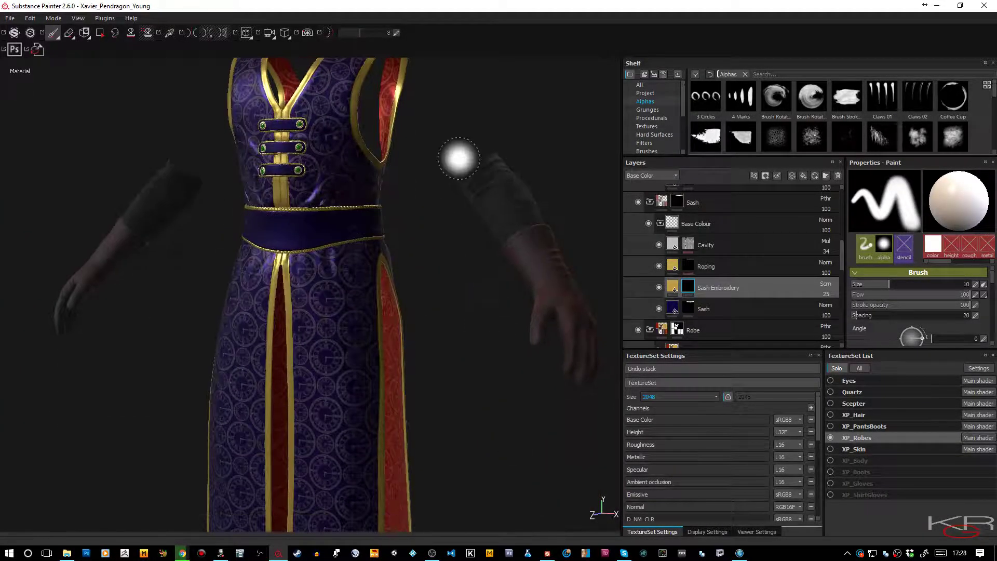
alt+drag(440, 283, 416, 324)
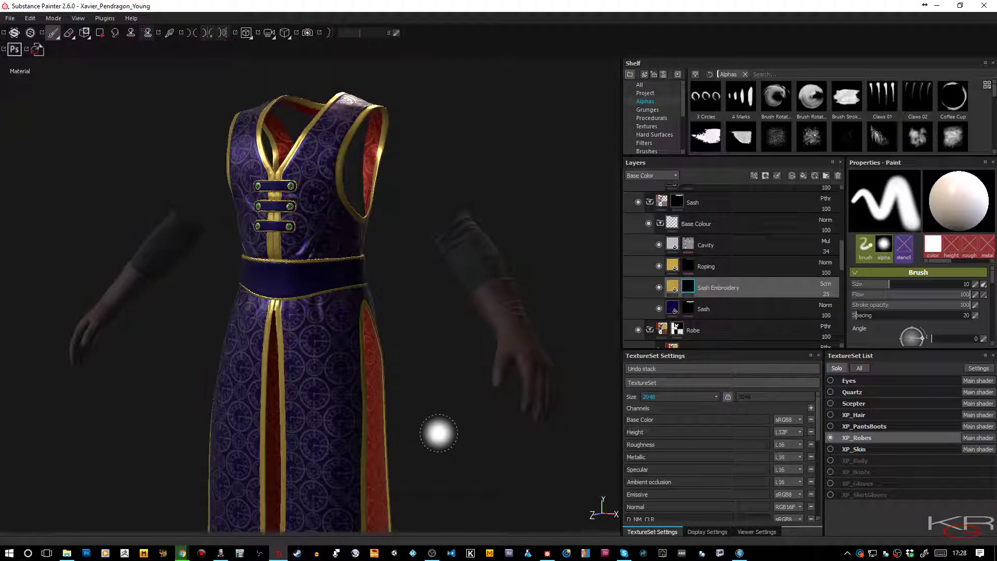
alt+middle_drag(443, 445, 464, 410)
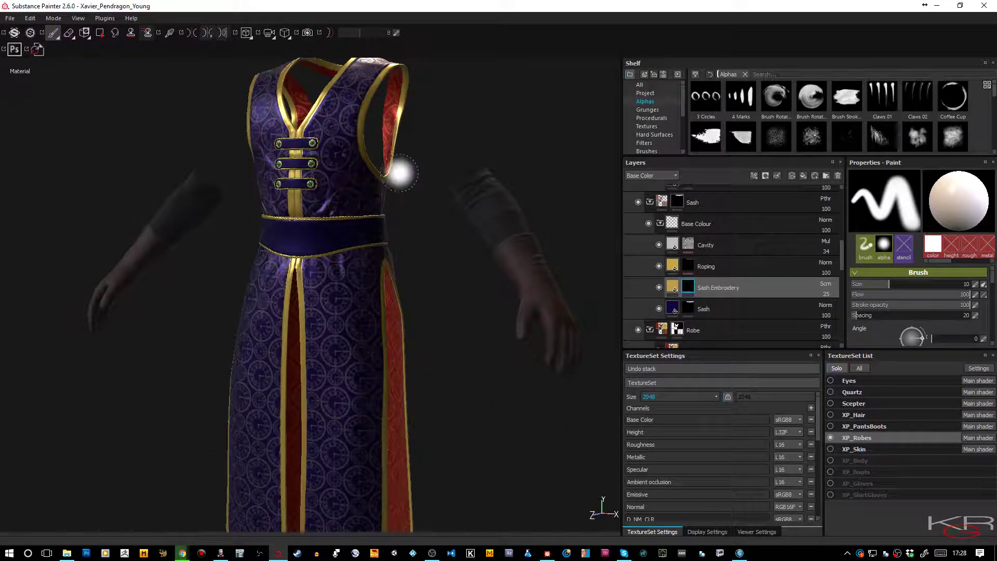
alt+middle_drag(476, 396, 470, 274)
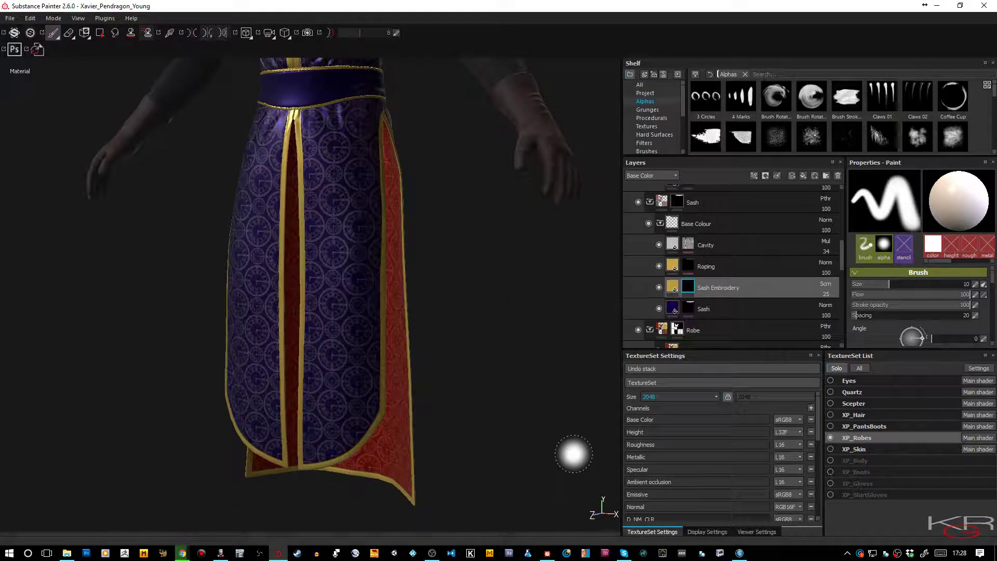
click(547, 552)
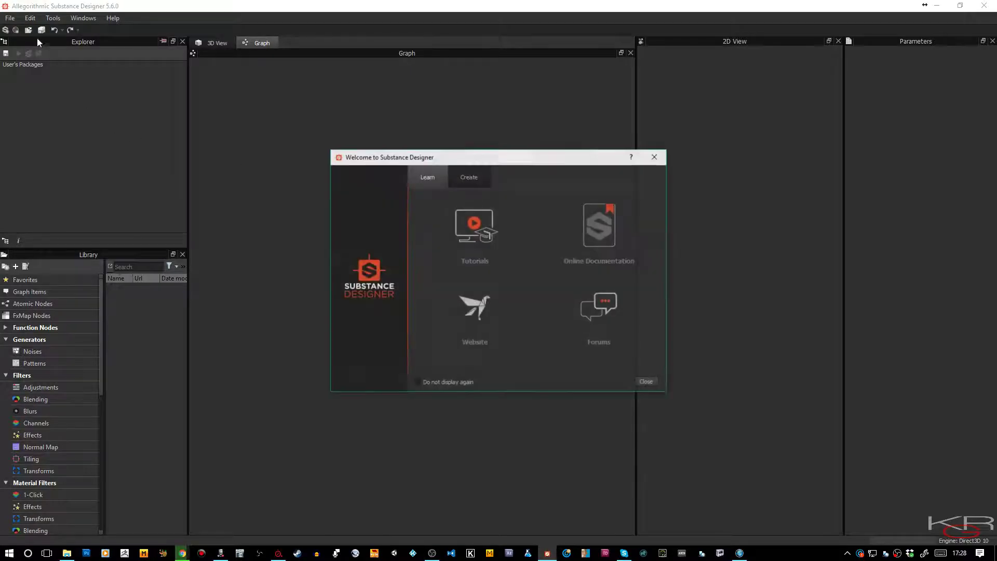
- Dismiss the Welcome dialog and load KRG_Scatter.sbs from Recent Packages
click(645, 382)
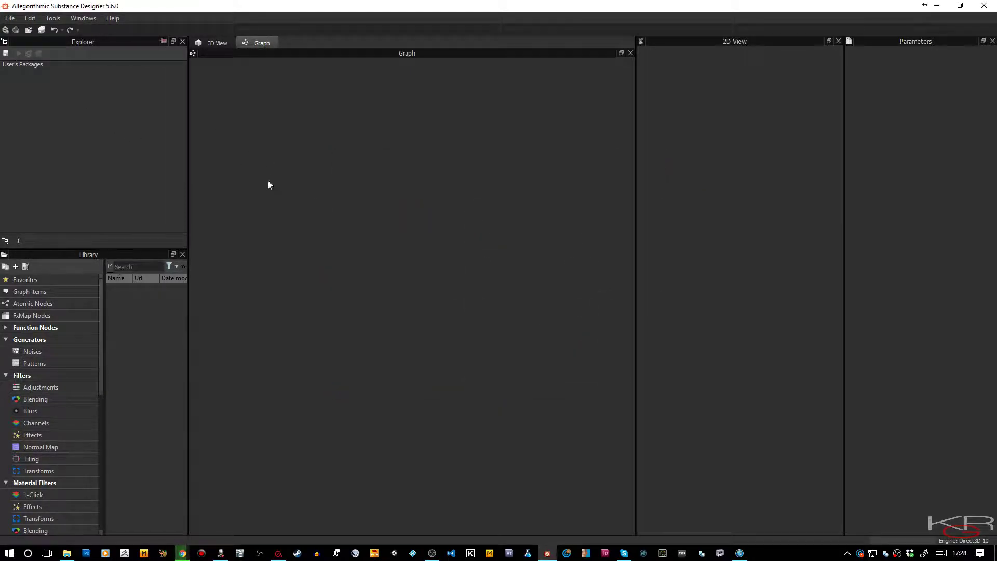
click(10, 18)
mouse_move(36, 73)
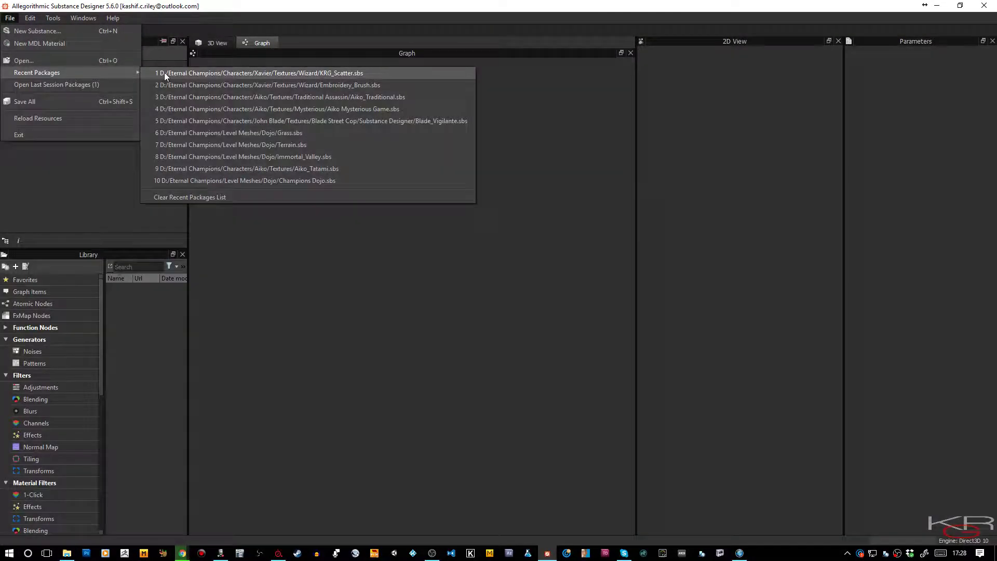
click(165, 73)
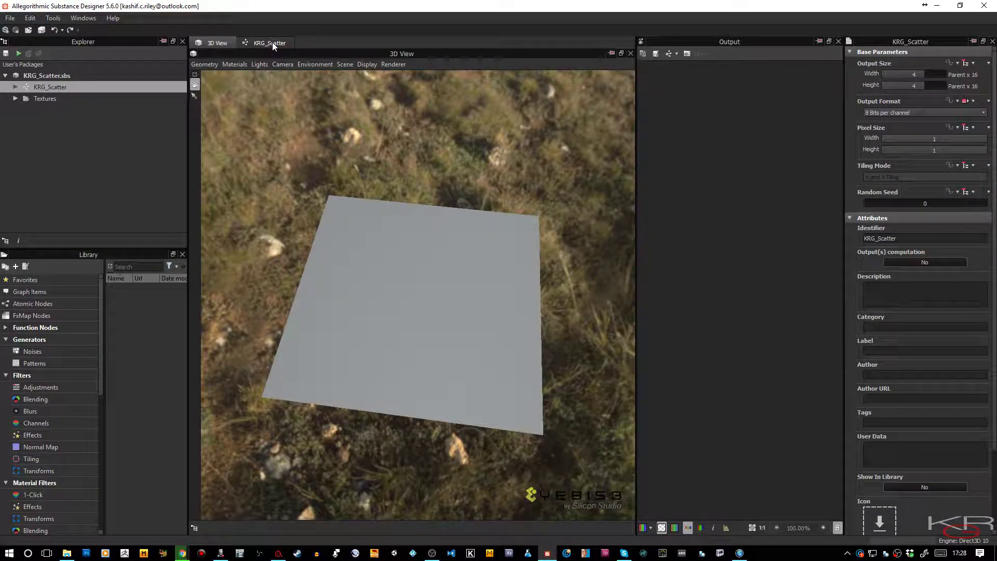
- Open the KRG_Scatter graph and zoom the graph view
click(272, 43)
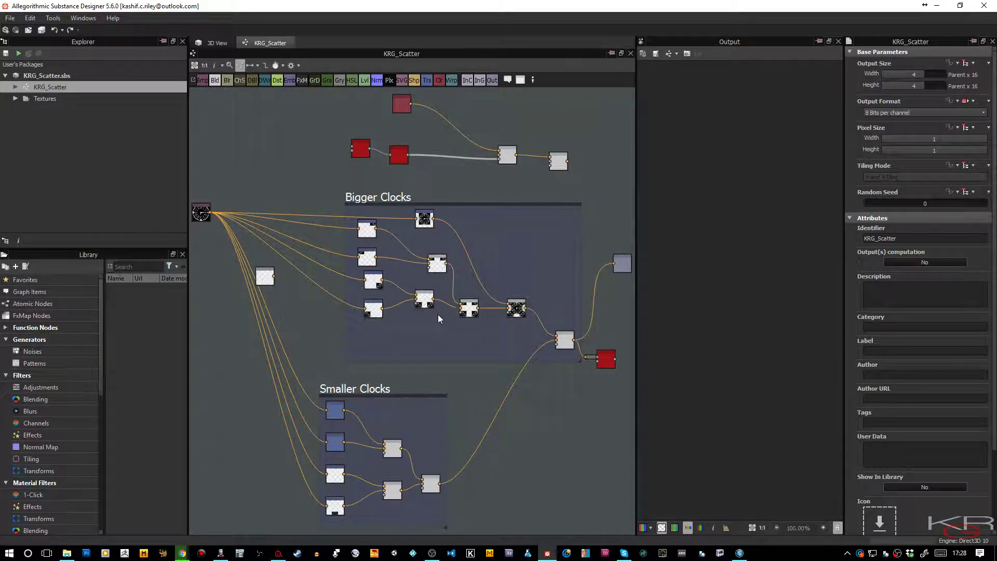
scroll(438, 314, down, 2)
scroll(438, 314, down, 2)
scroll(675, 284, down, 3)
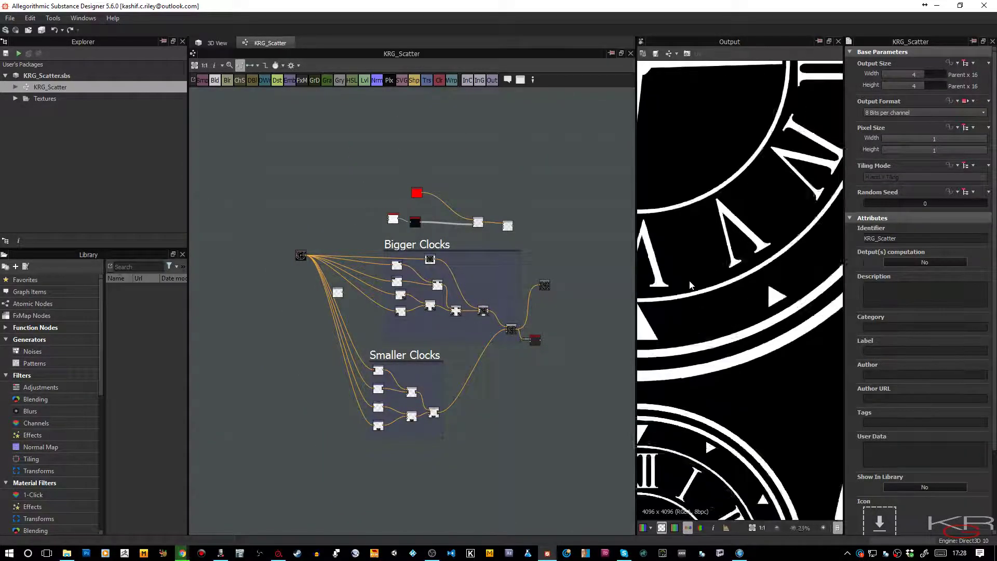
scroll(675, 284, down, 3)
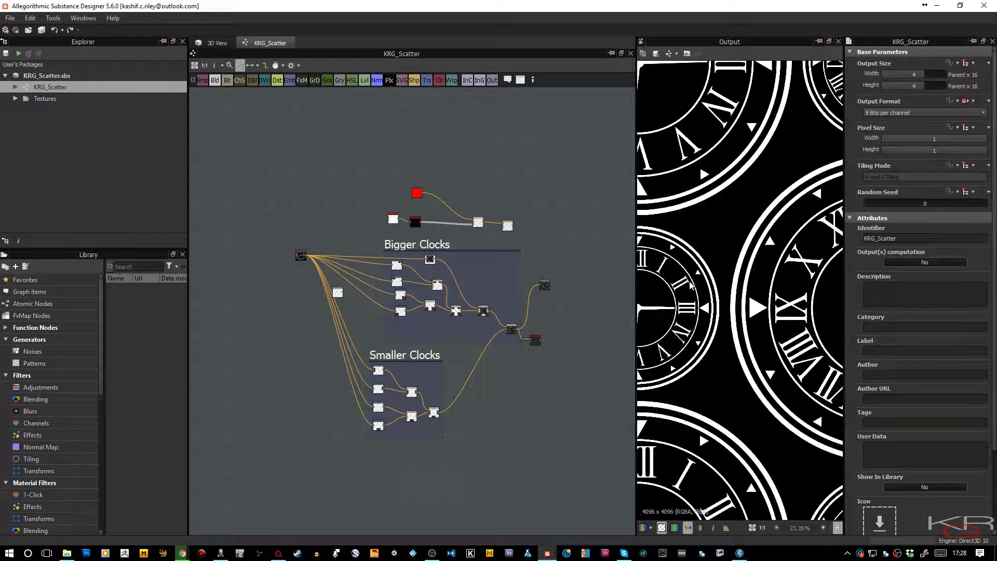
- Preview the Old_Watch_Stamp node's clock image, fitted fully in the 2D view
double_click(301, 255)
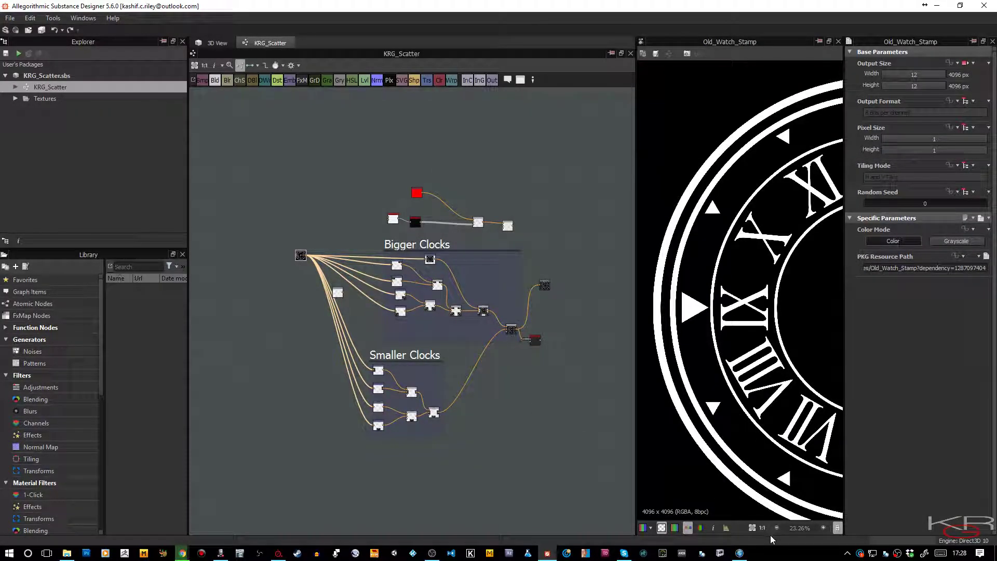
click(753, 528)
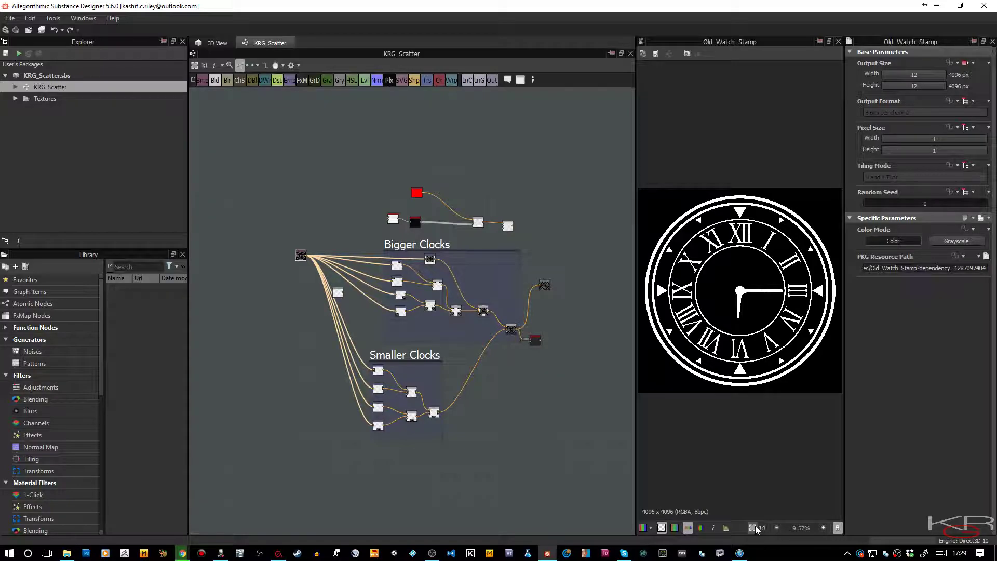
scroll(283, 289, down, 2)
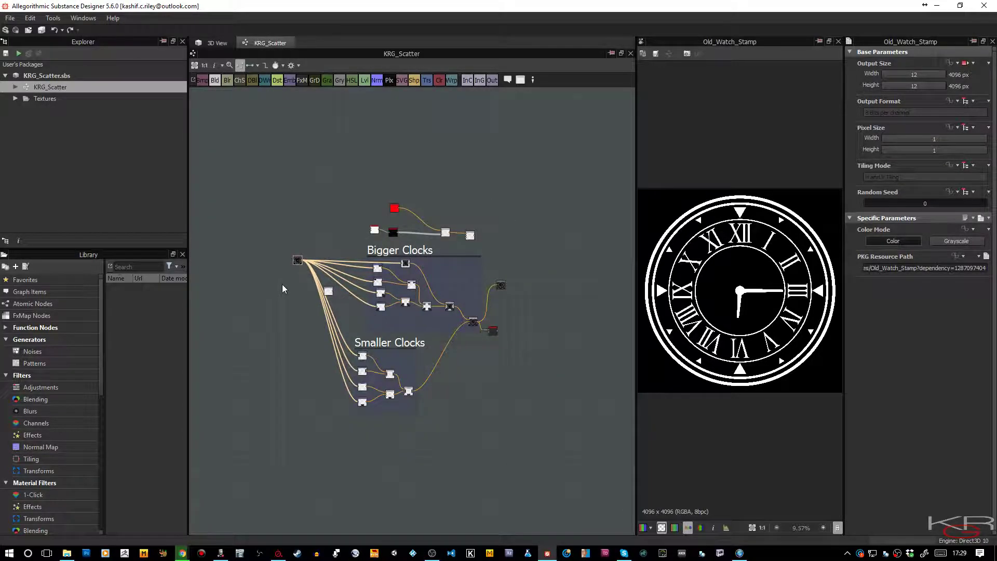
scroll(283, 289, down, 1)
scroll(283, 285, up, 1)
scroll(282, 285, up, 1)
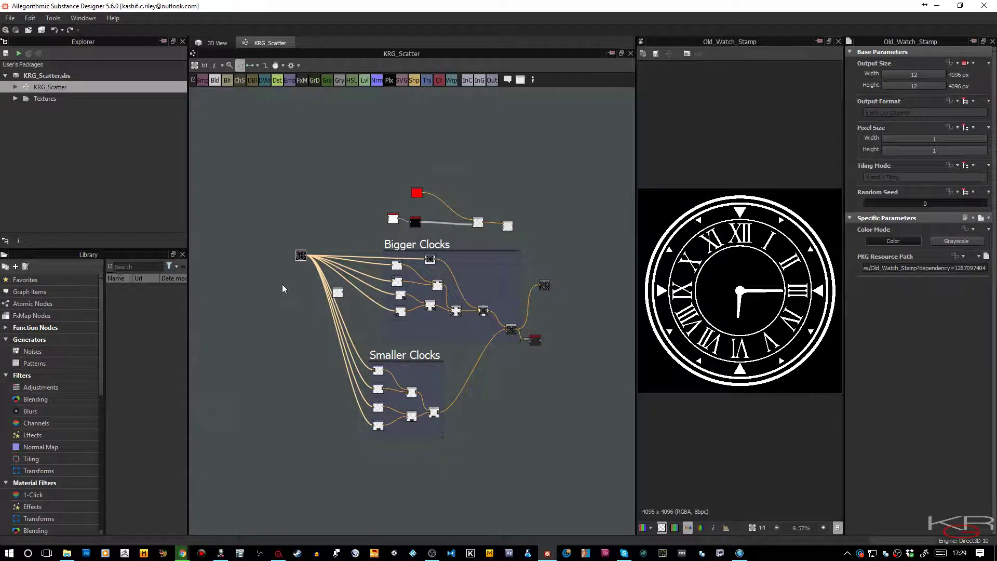
scroll(283, 285, up, 1)
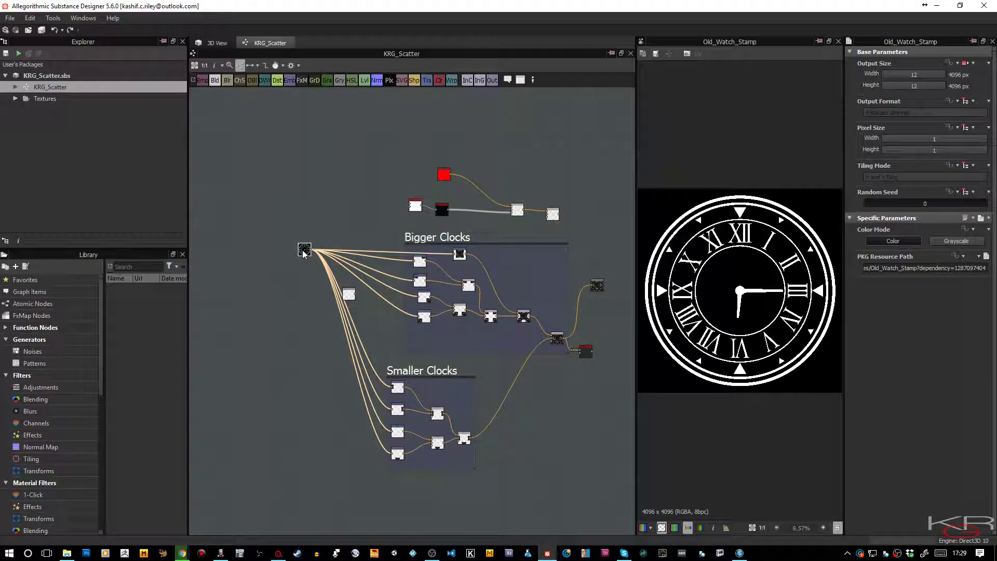
- Preview the first Bigger Clocks Transformation 2D output, then show the KRG_Scatter graph's parameters
scroll(311, 236, up, 2)
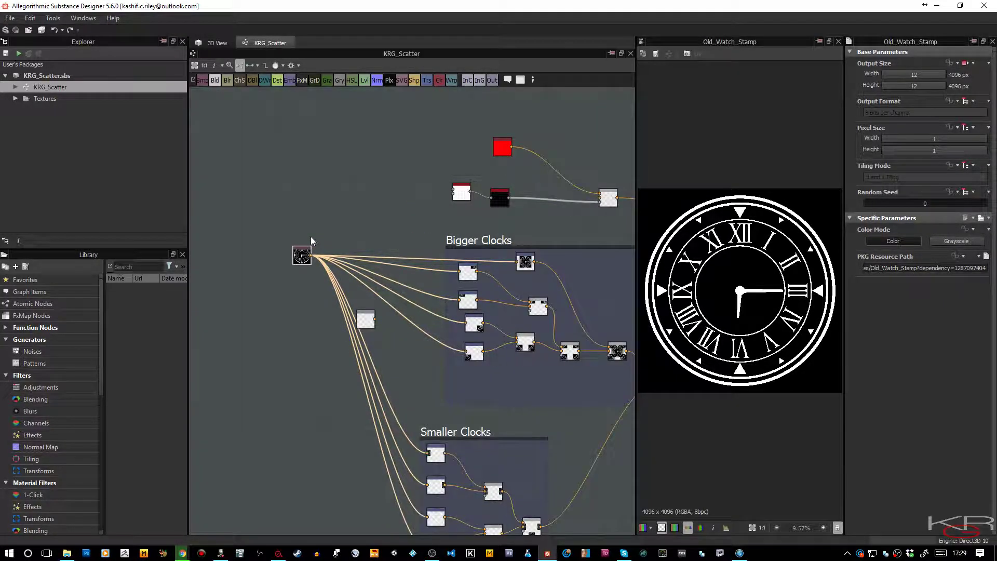
scroll(311, 236, up, 1)
middle_drag(315, 224, 247, 166)
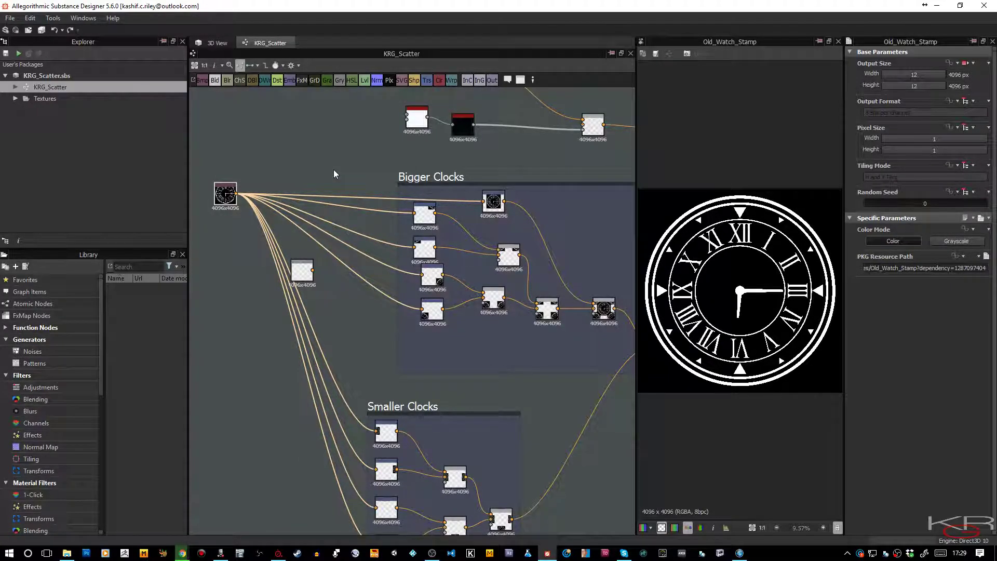
middle_drag(333, 169, 284, 173)
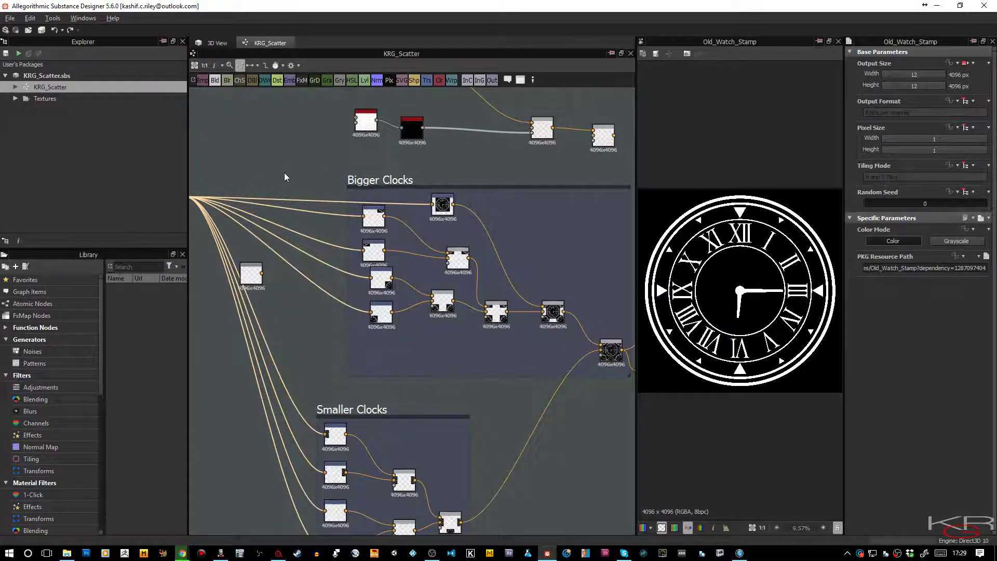
click(441, 207)
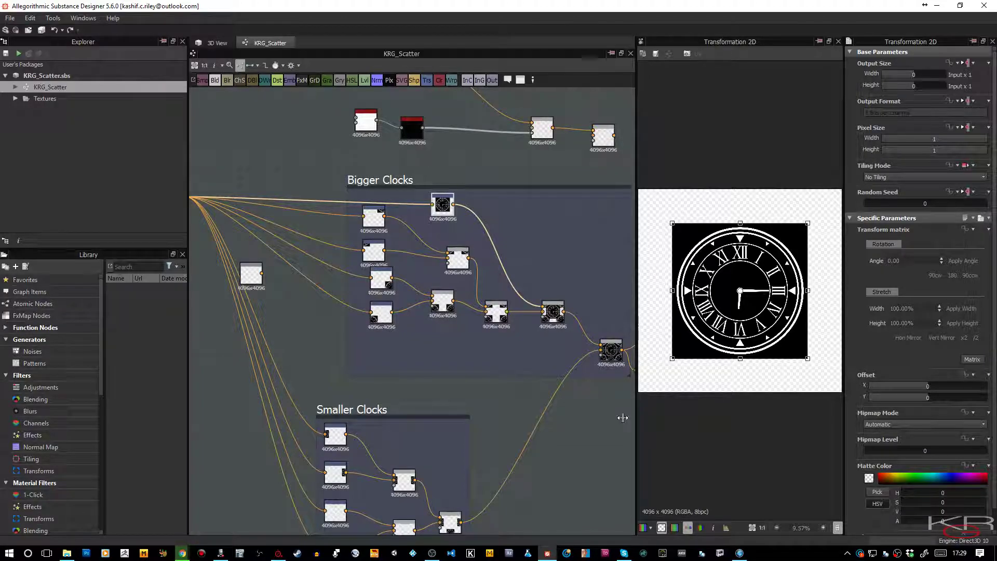
middle_drag(335, 150, 396, 155)
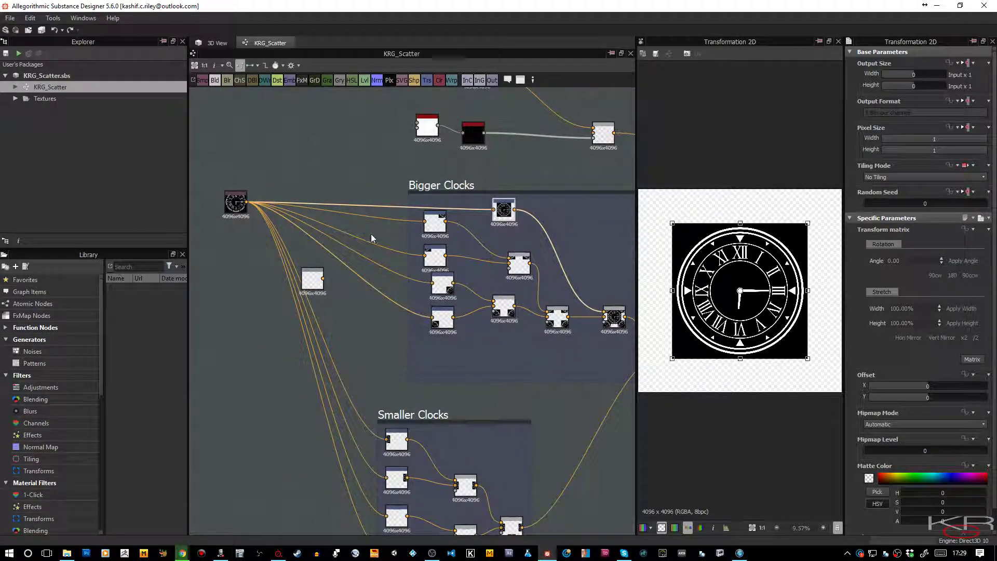
click(363, 150)
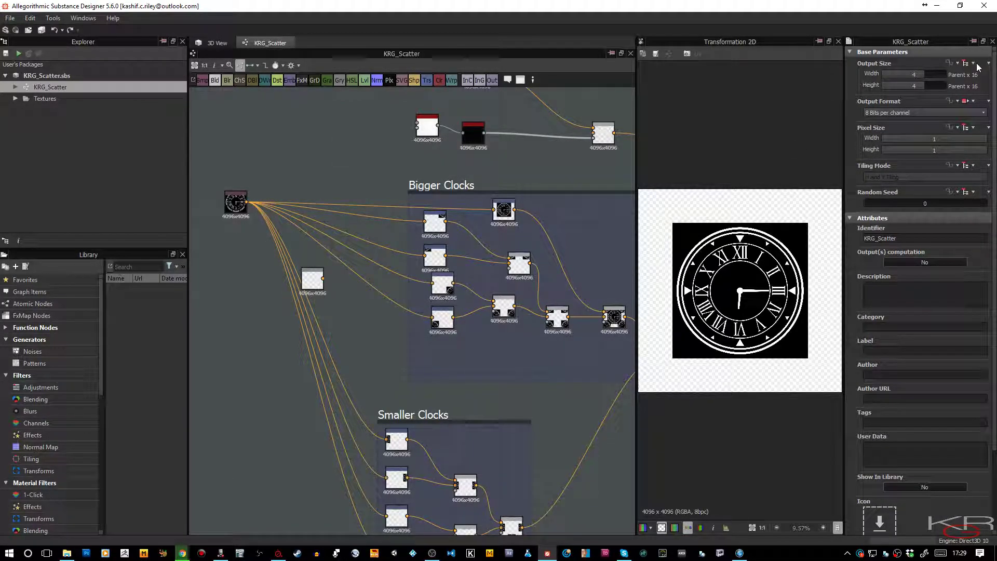
- Set the graph's Output Size width and height to 0 (Parent x 1)
click(920, 75)
drag(918, 80, 915, 76)
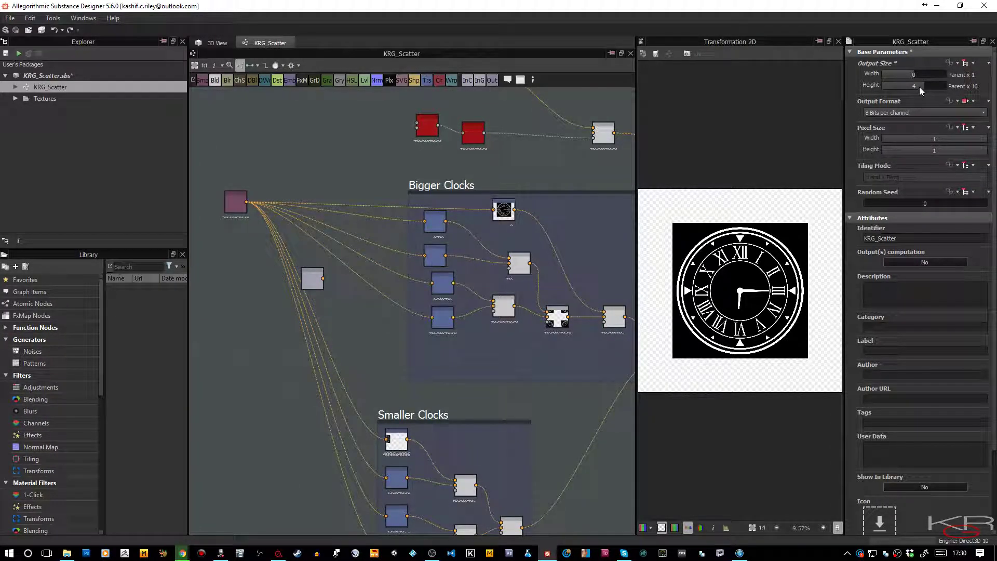
drag(919, 86, 914, 86)
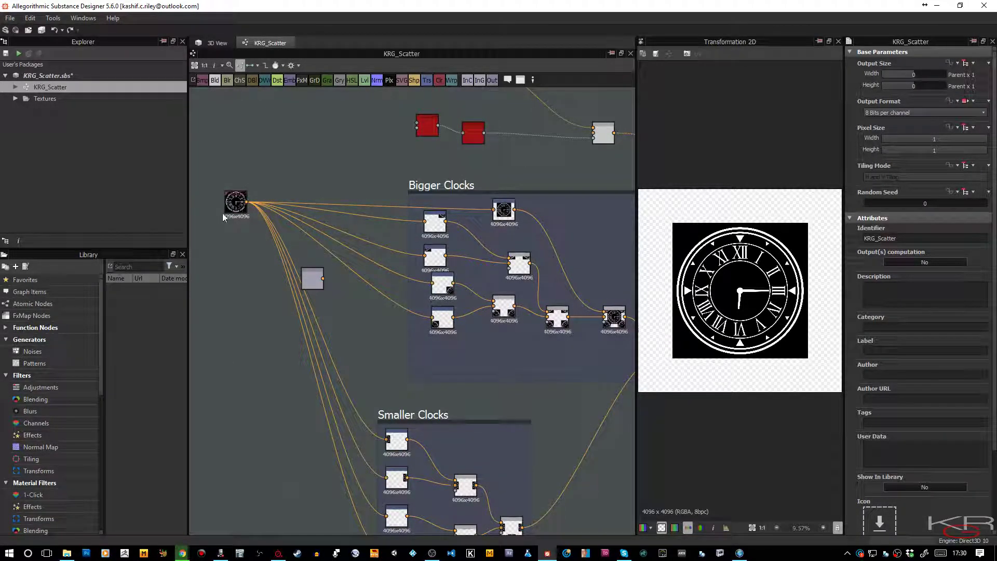
- Check a Bigger Clocks transform node, then select the Old_Watch_Stamp node
middle_drag(259, 141, 207, 100)
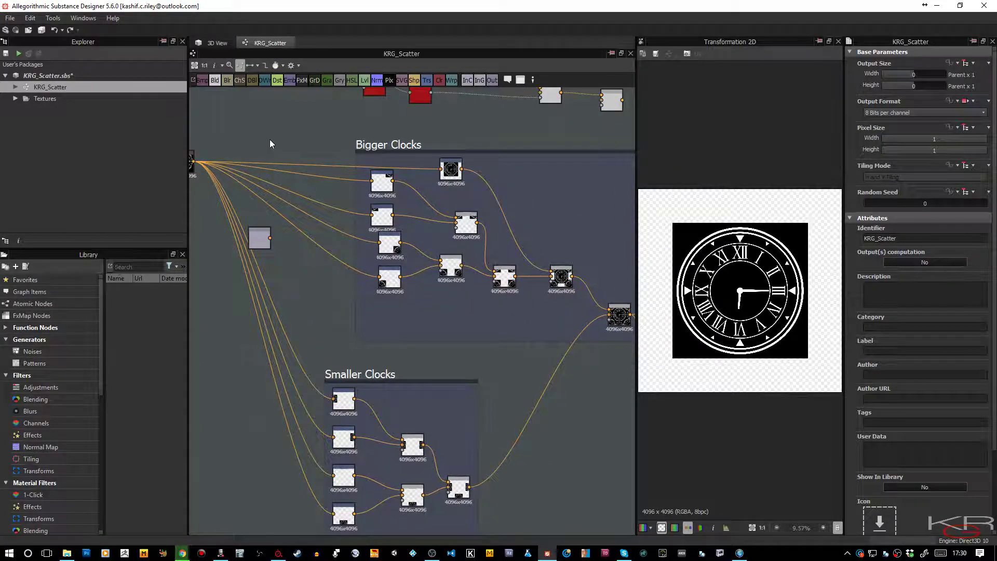
click(381, 188)
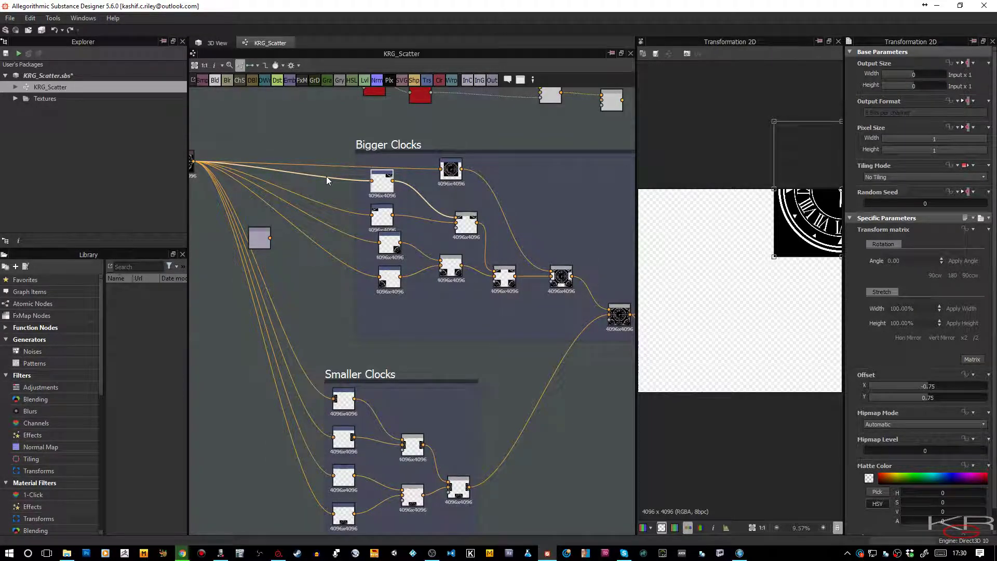
middle_drag(311, 120, 354, 117)
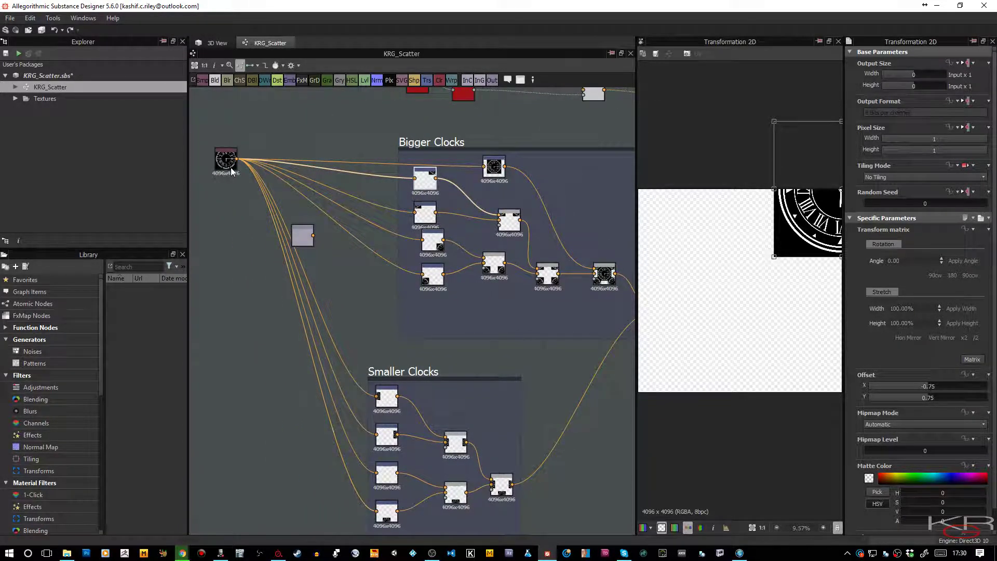
click(230, 167)
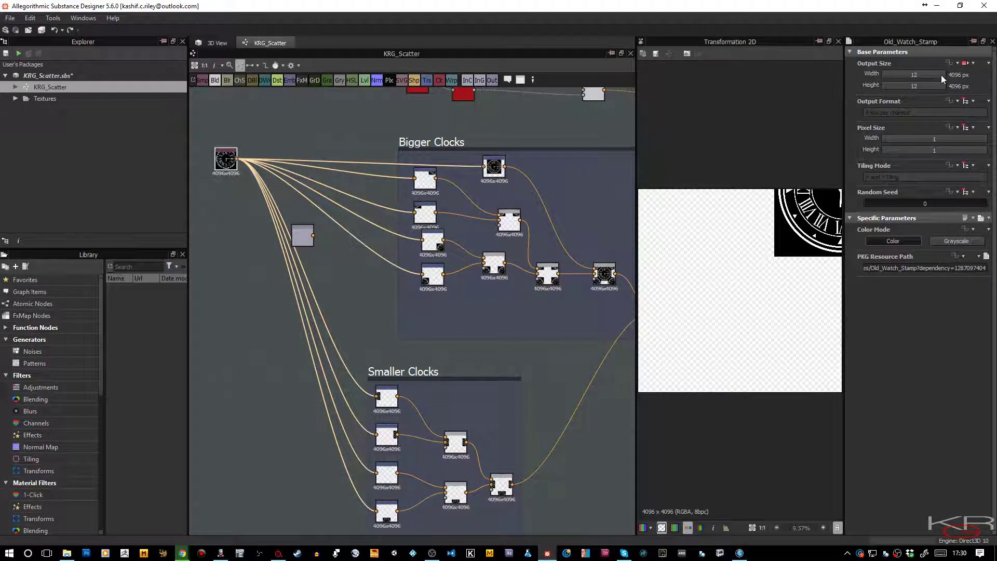
- Set Old_Watch_Stamp's output size to 512 × 512 px and view it at 1:1
drag(941, 74, 932, 79)
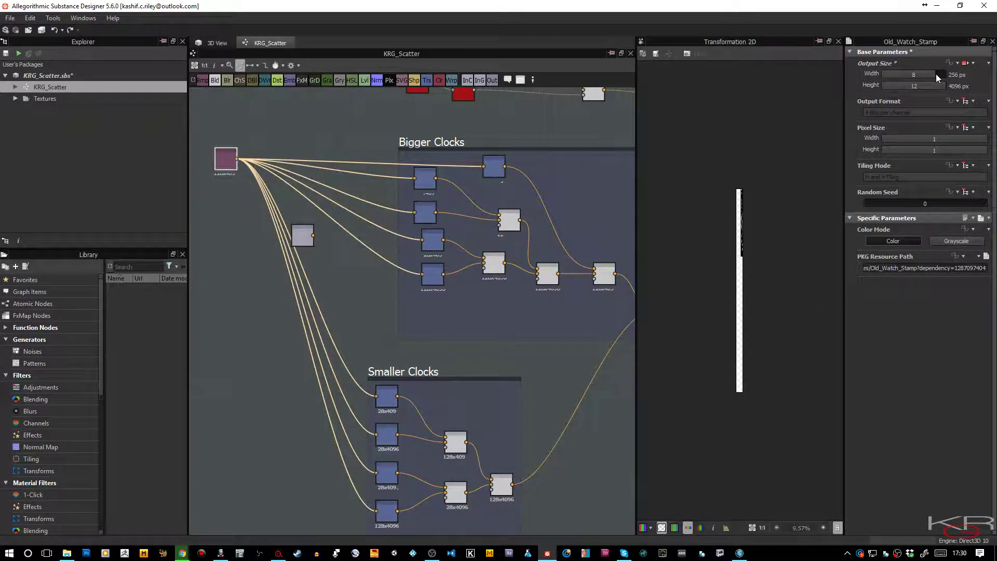
drag(945, 87, 938, 85)
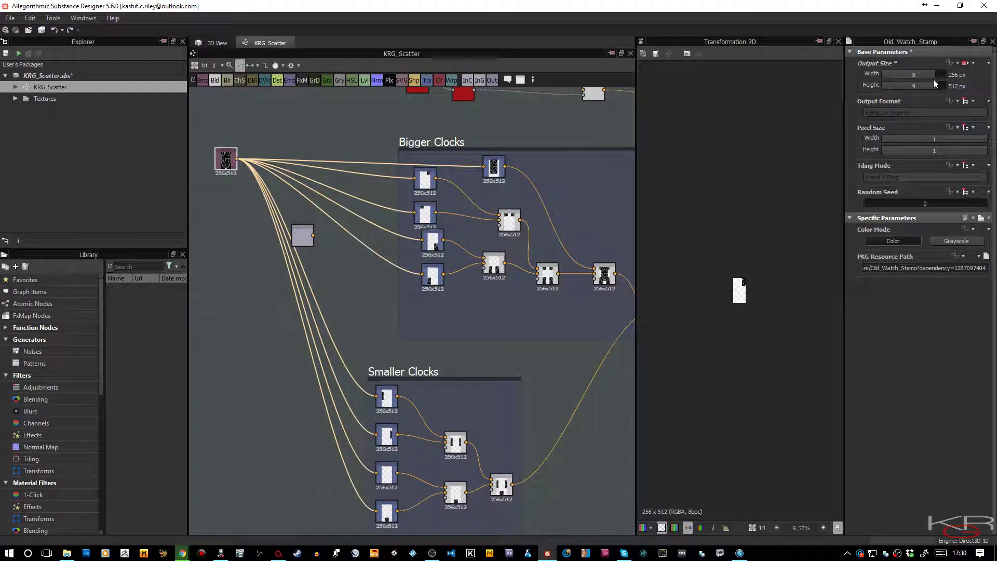
drag(935, 74, 937, 74)
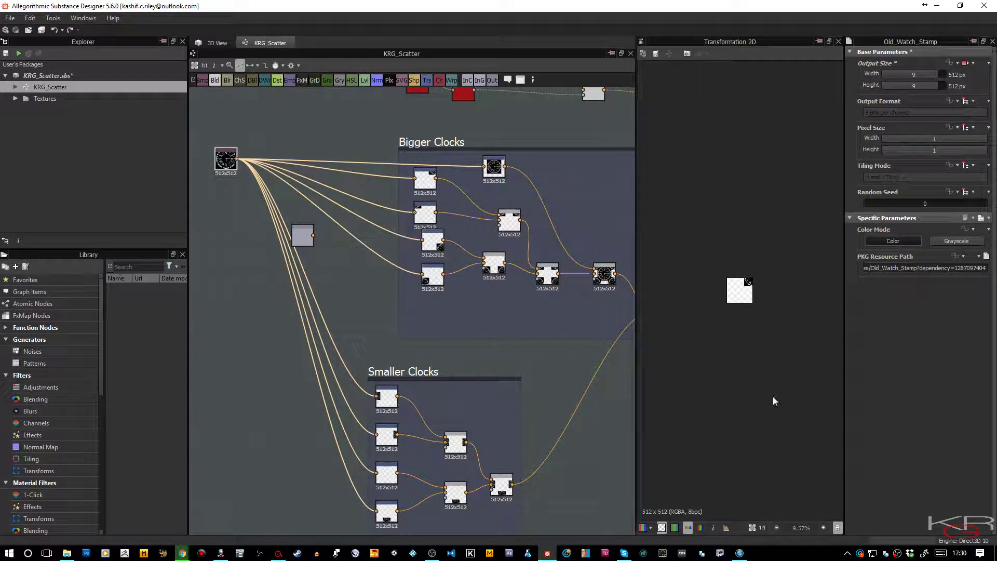
scroll(775, 401, up, 2)
click(762, 529)
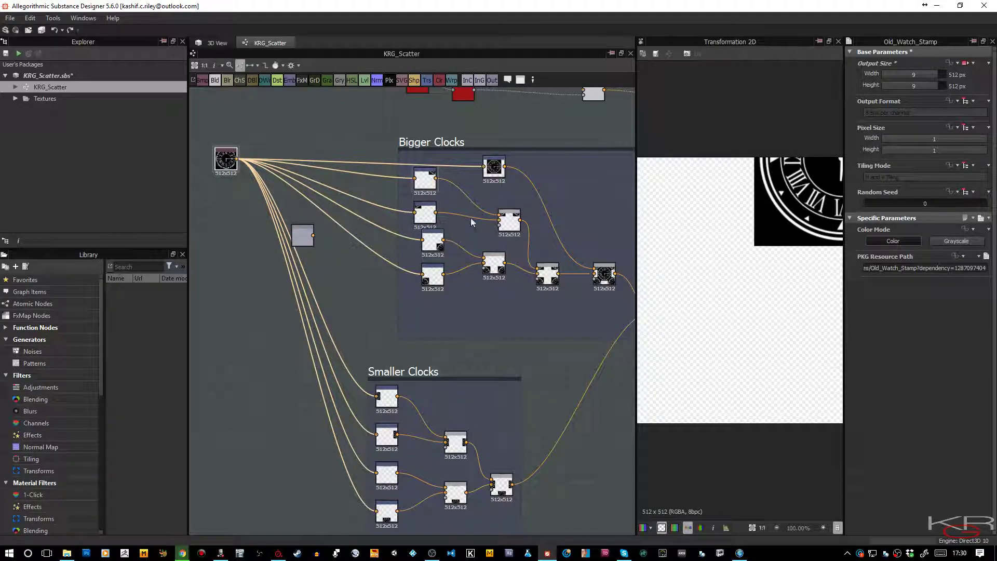
click(427, 180)
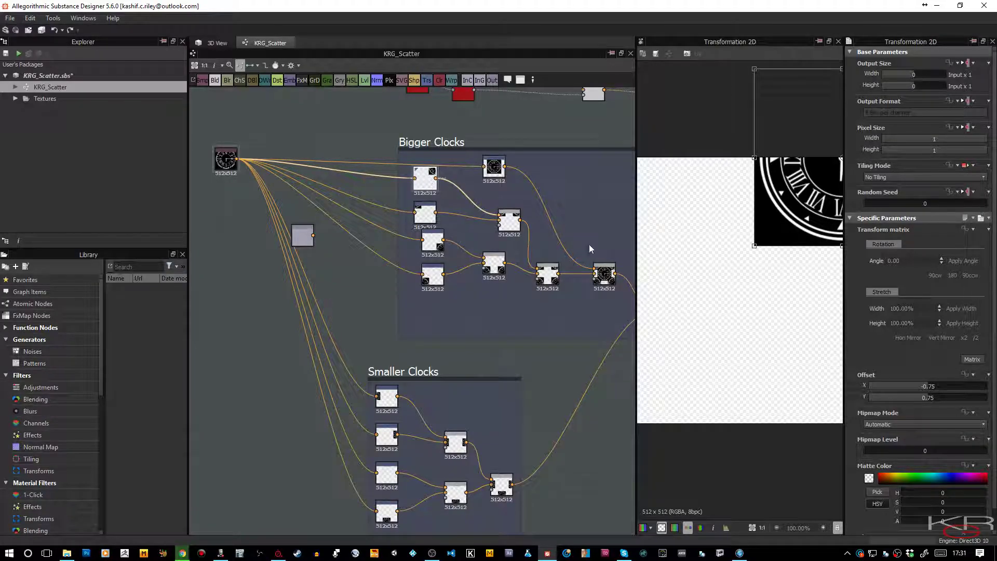
- Check each Bigger Clocks transform offset and select the Max (Lighten) Blend node
scroll(709, 289, up, 2)
scroll(709, 290, down, 1)
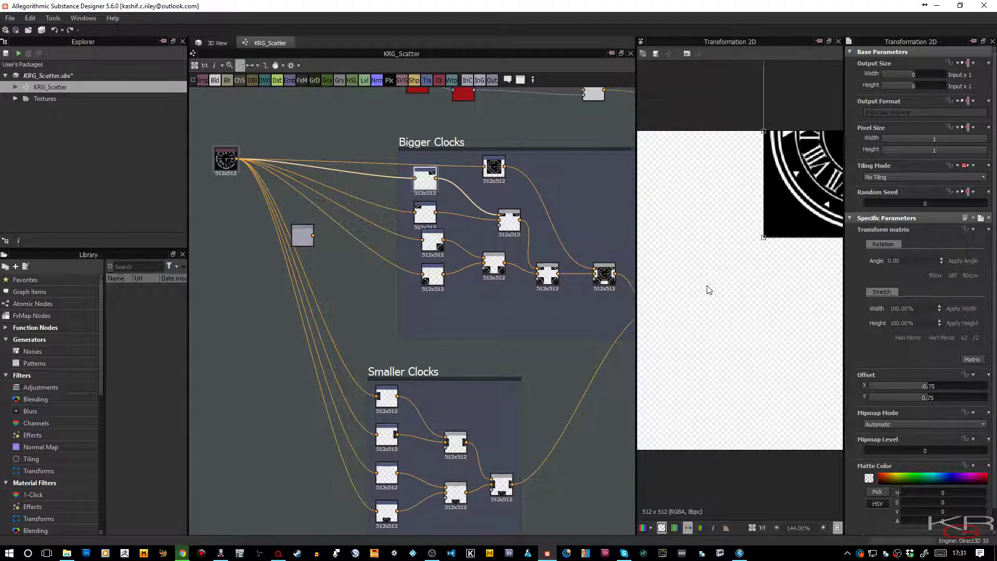
scroll(709, 289, down, 1)
scroll(746, 263, down, 2)
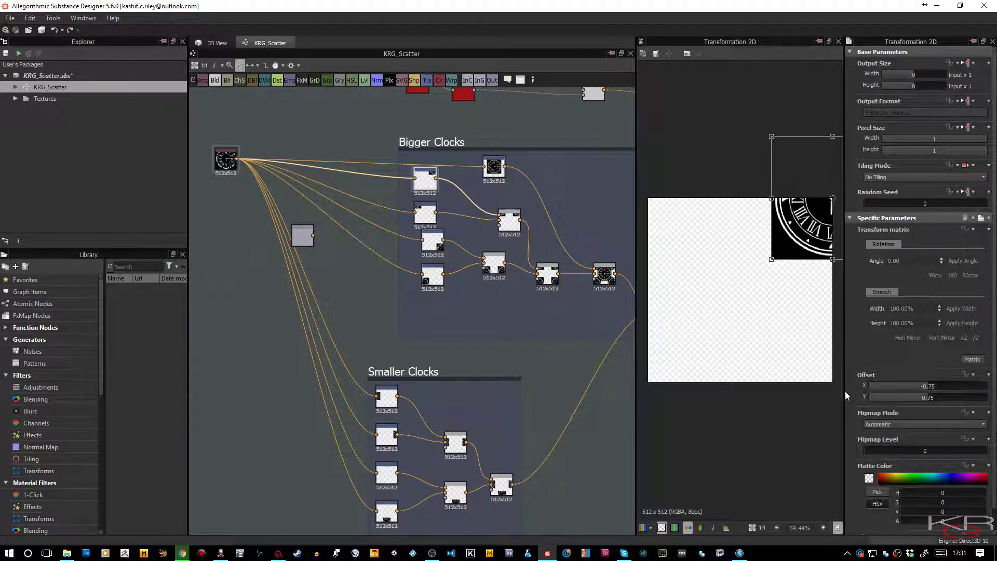
click(432, 240)
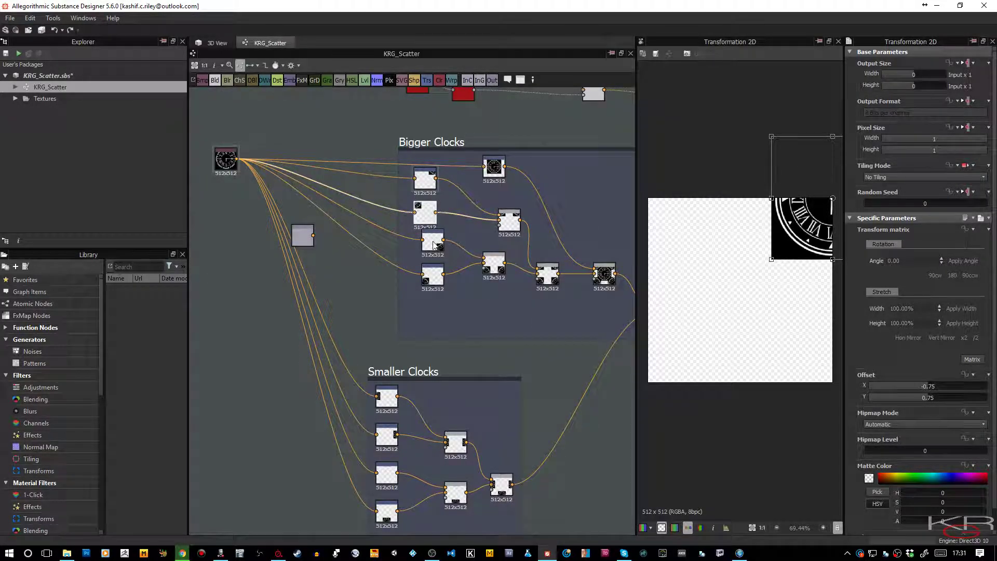
click(432, 278)
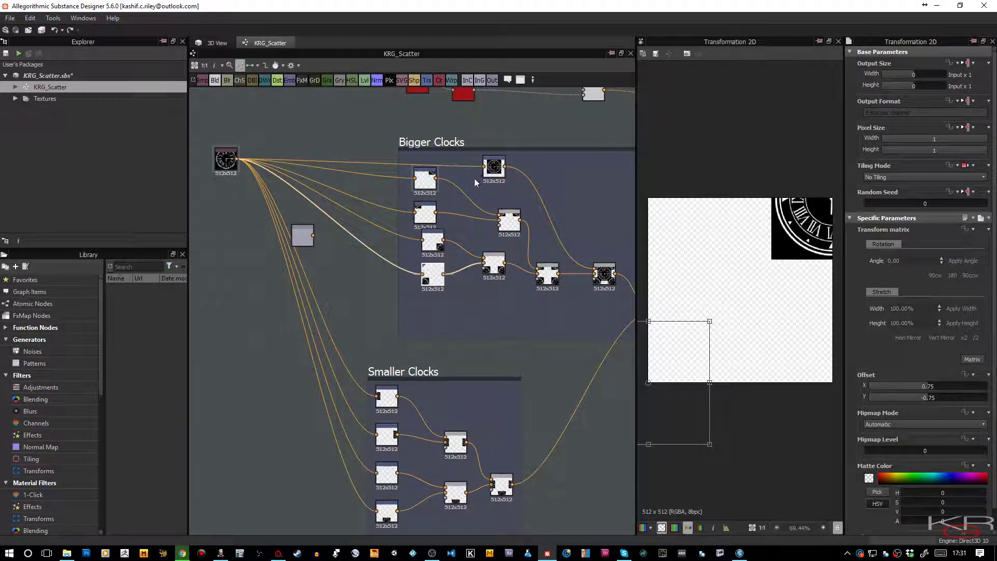
middle_drag(464, 210, 354, 192)
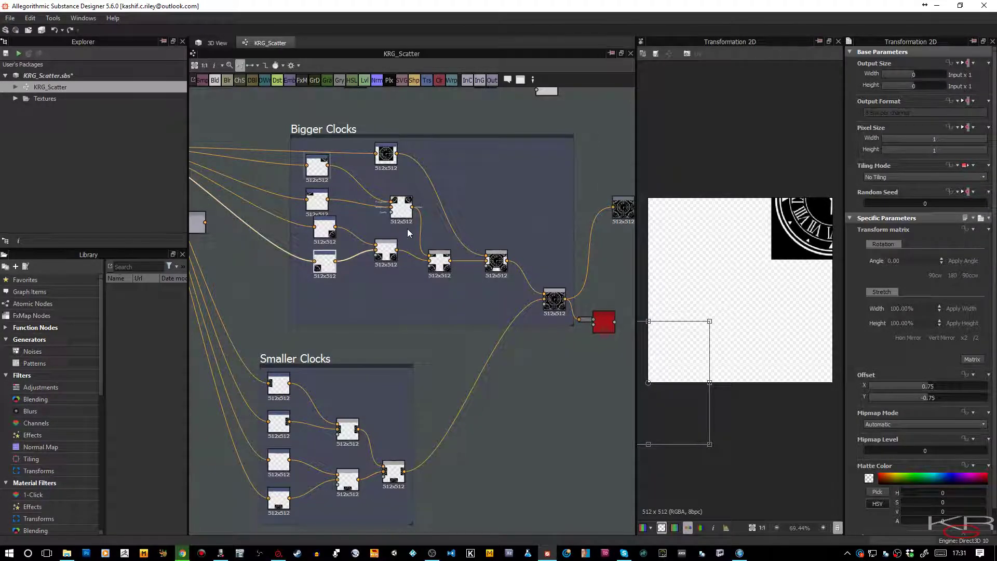
click(439, 268)
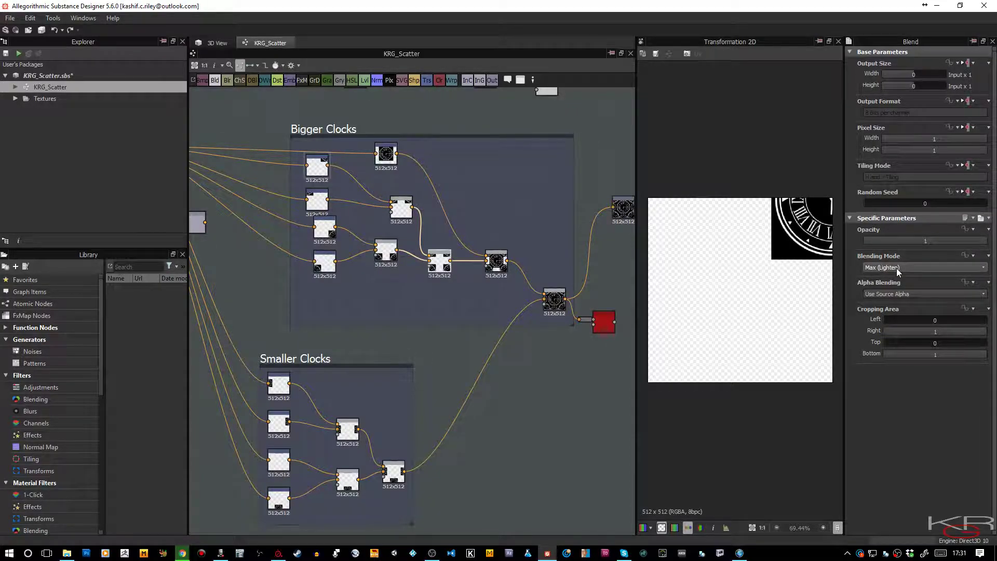
- Preview the blended clock pattern and inspect the four Smaller Clocks transform offsets
double_click(496, 263)
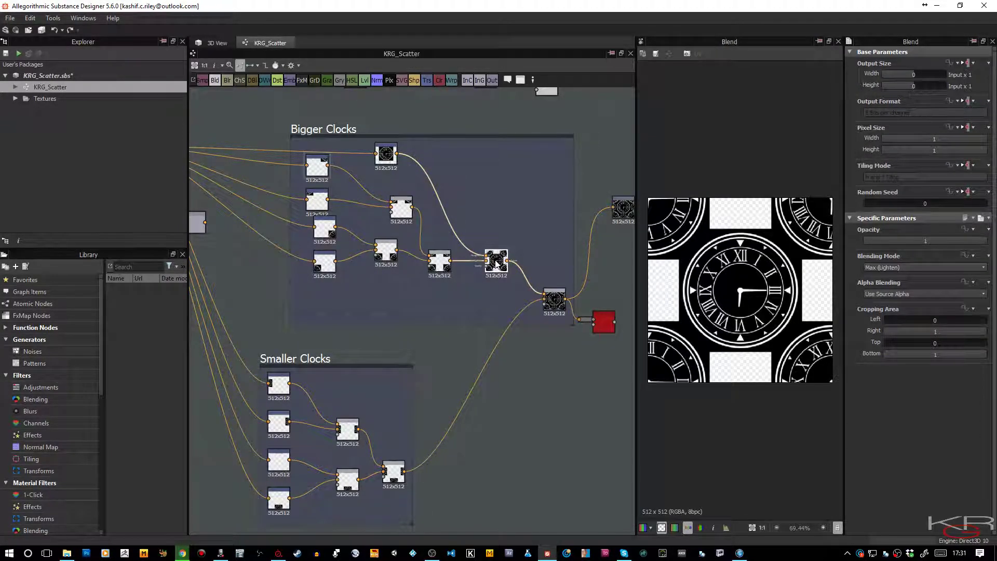
middle_drag(526, 220, 493, 201)
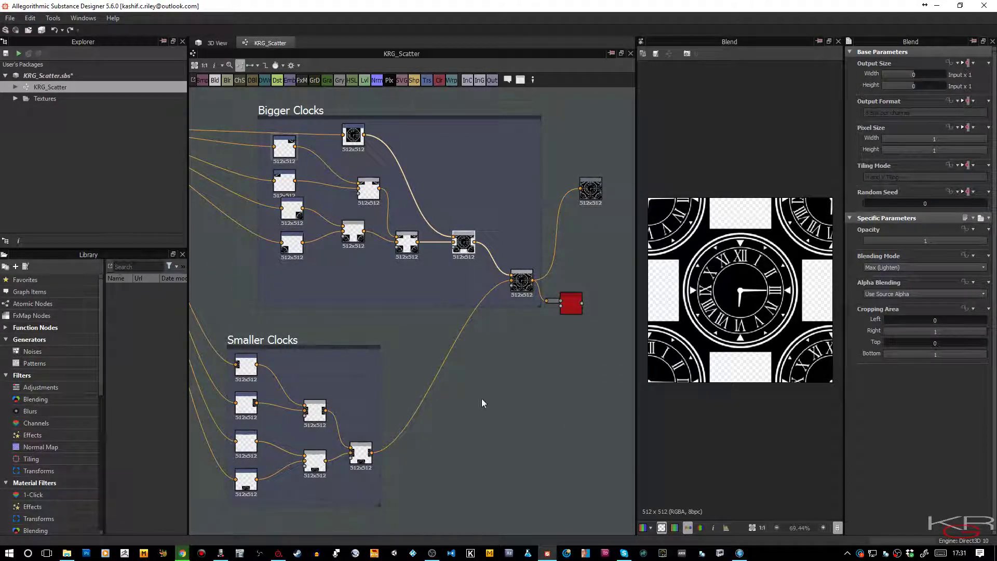
middle_drag(455, 395, 500, 378)
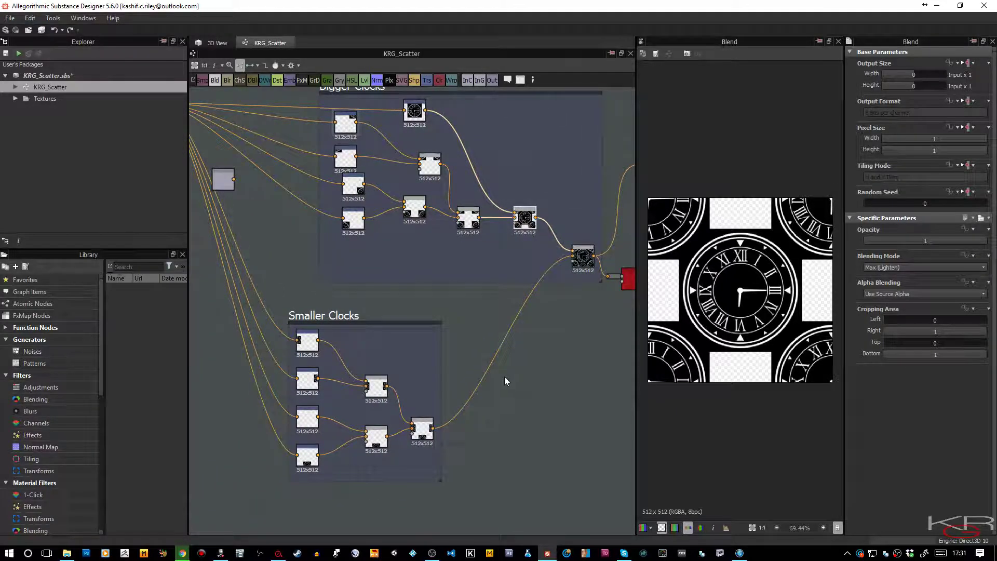
click(309, 349)
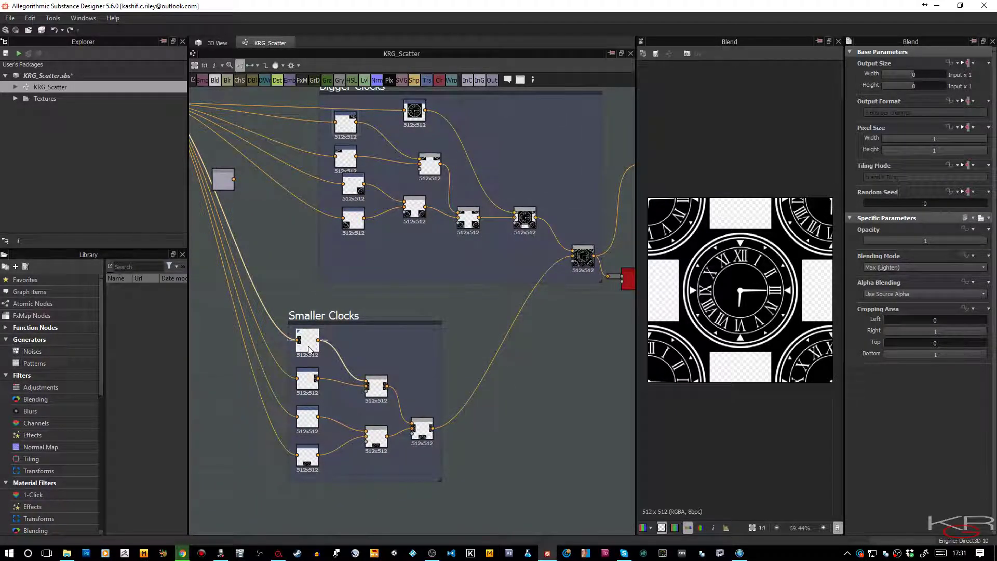
click(308, 374)
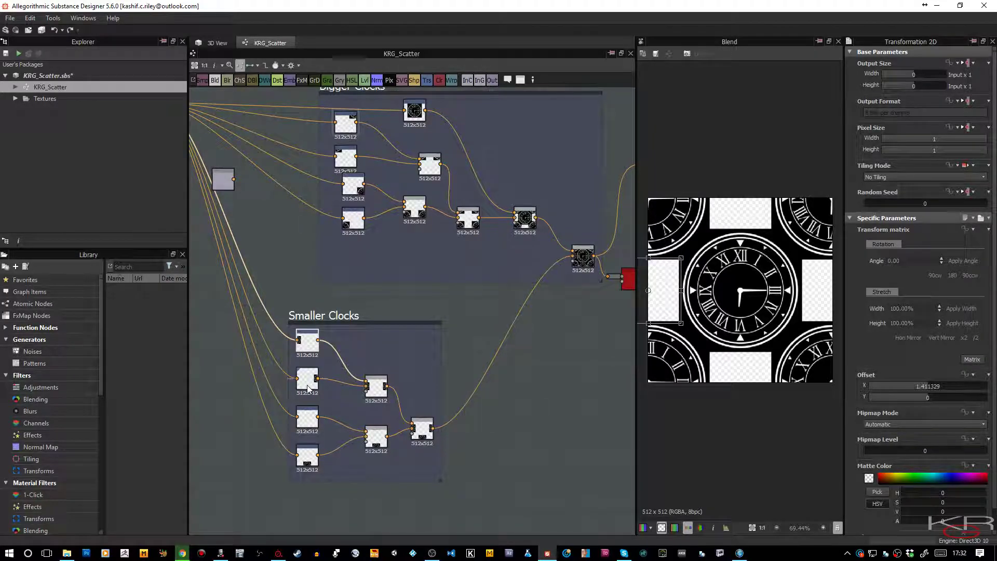
click(308, 418)
click(308, 457)
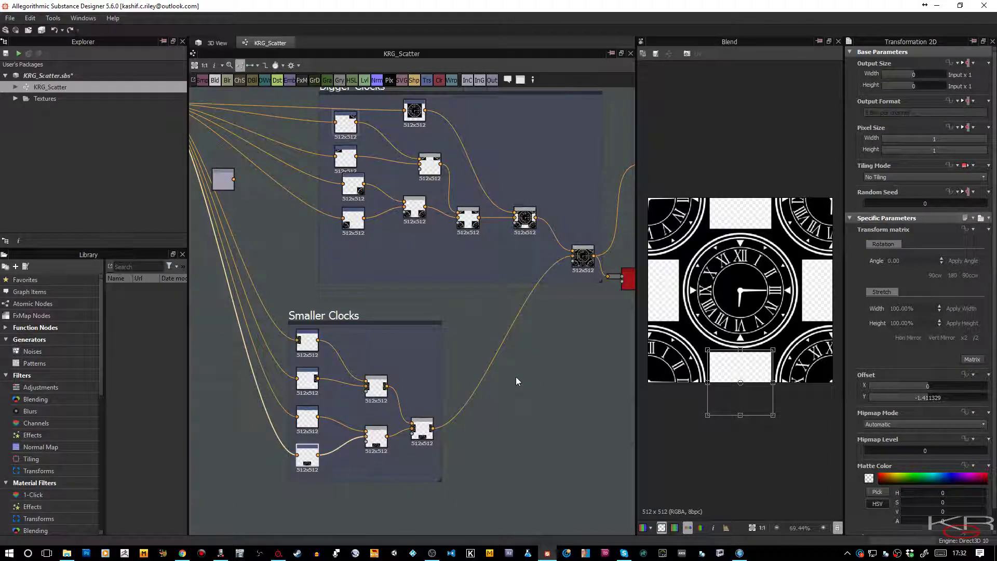
middle_drag(516, 376, 412, 407)
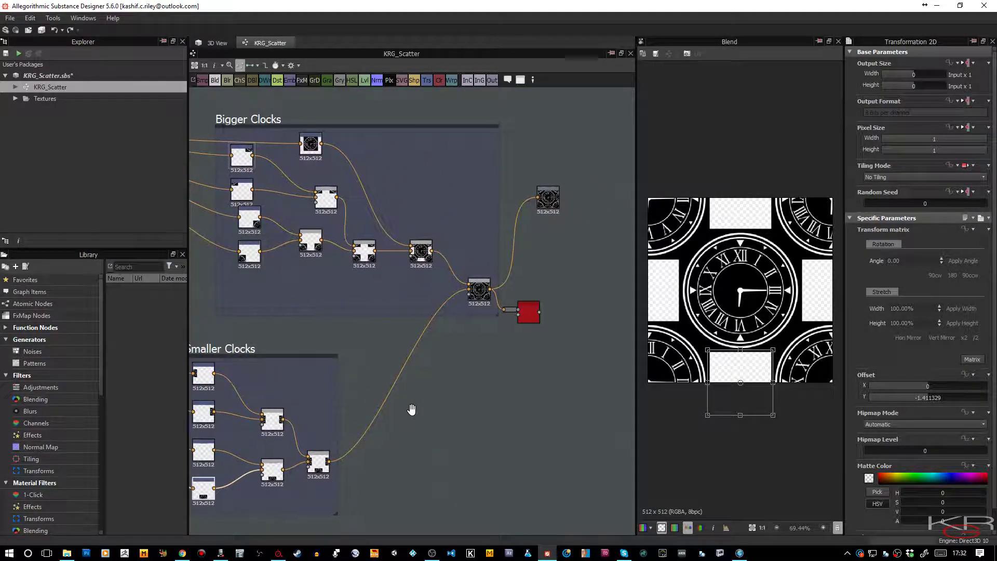
- Set the Tile Generator's Number X and Number Y to 6
click(478, 289)
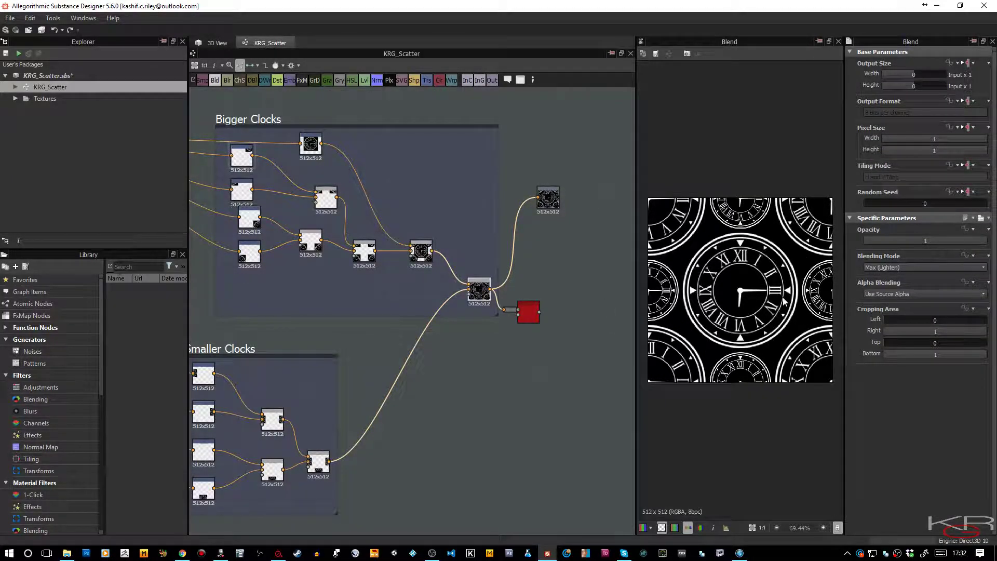
click(531, 319)
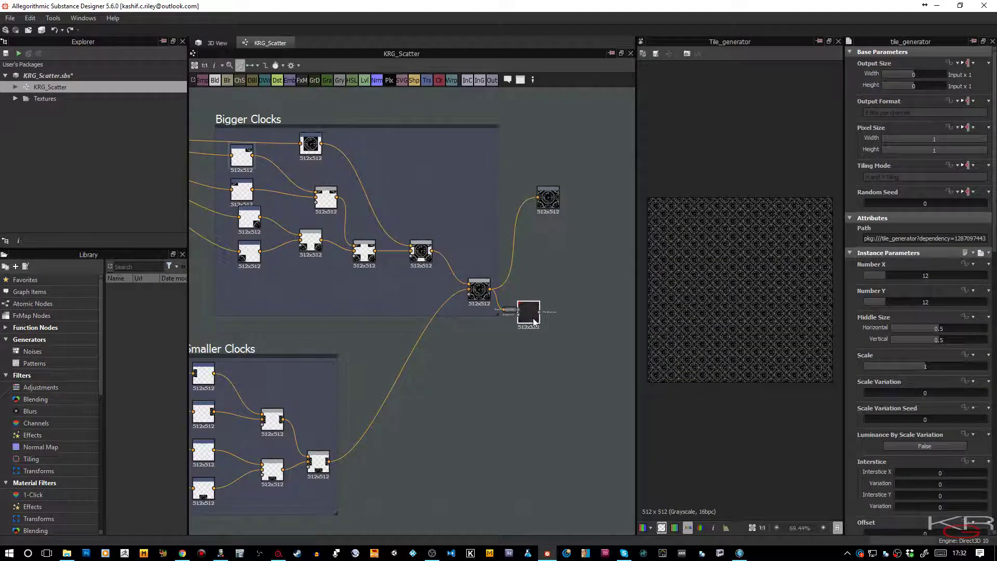
scroll(539, 313, up, 2)
scroll(539, 313, up, 2)
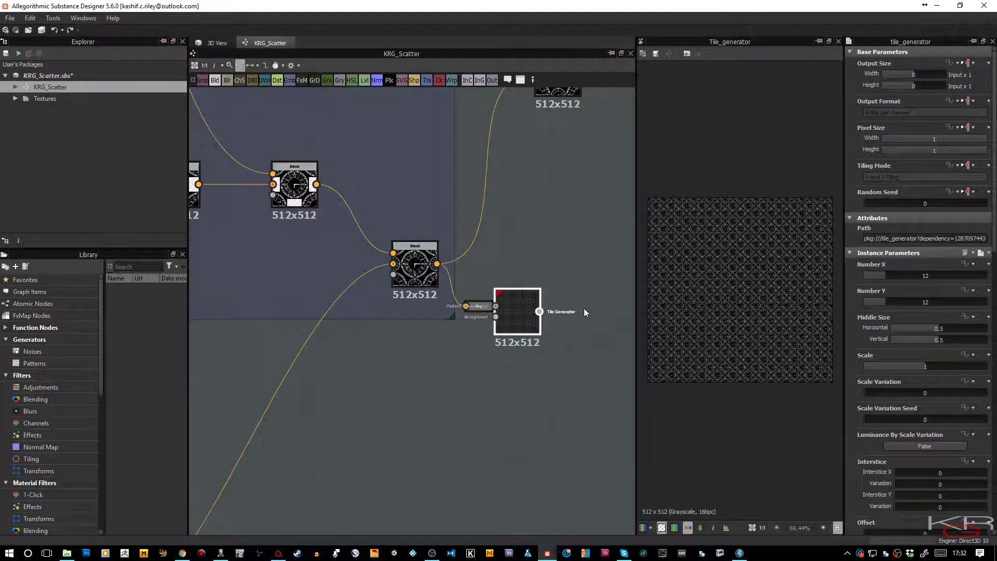
scroll(693, 301, up, 3)
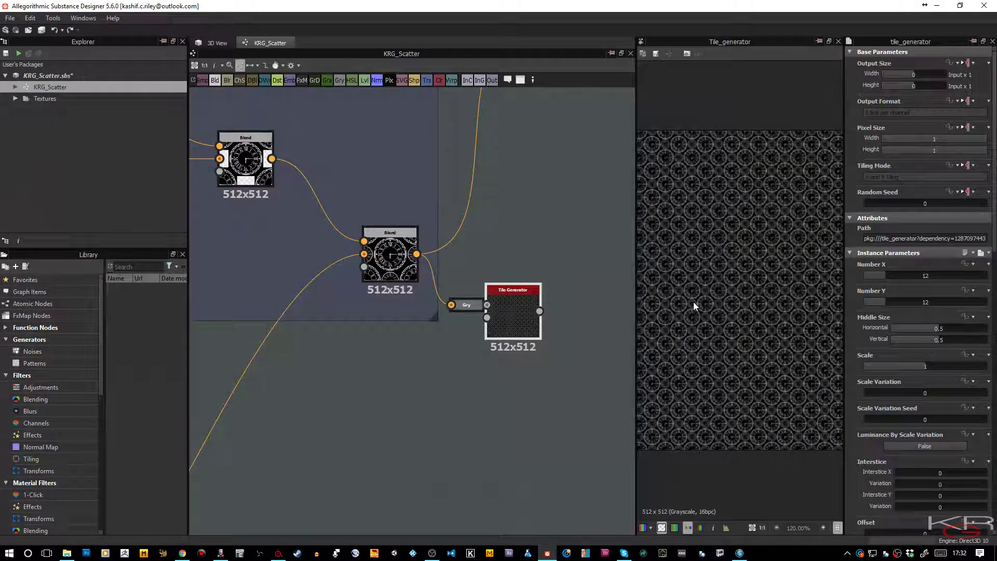
scroll(693, 301, down, 1)
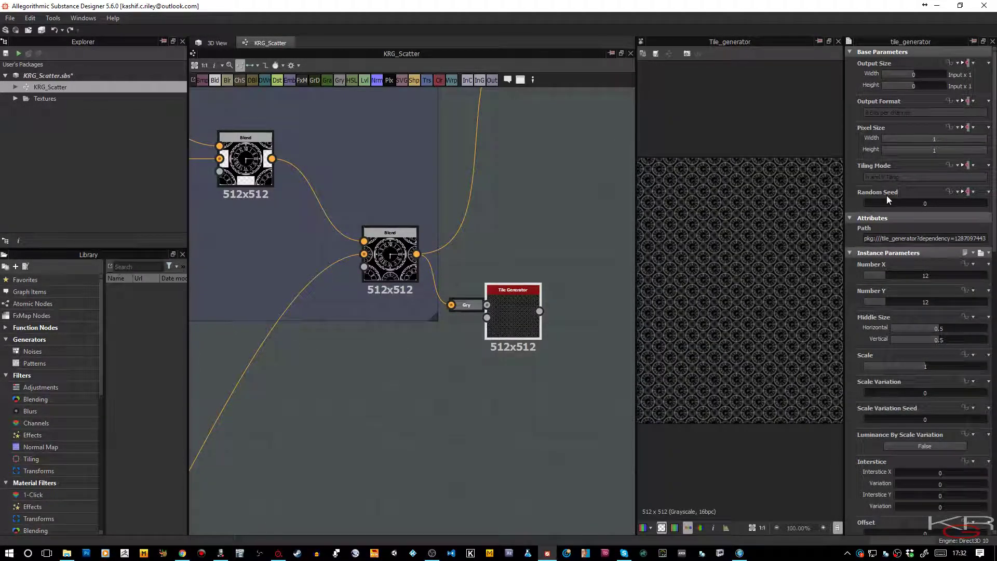
double_click(924, 273)
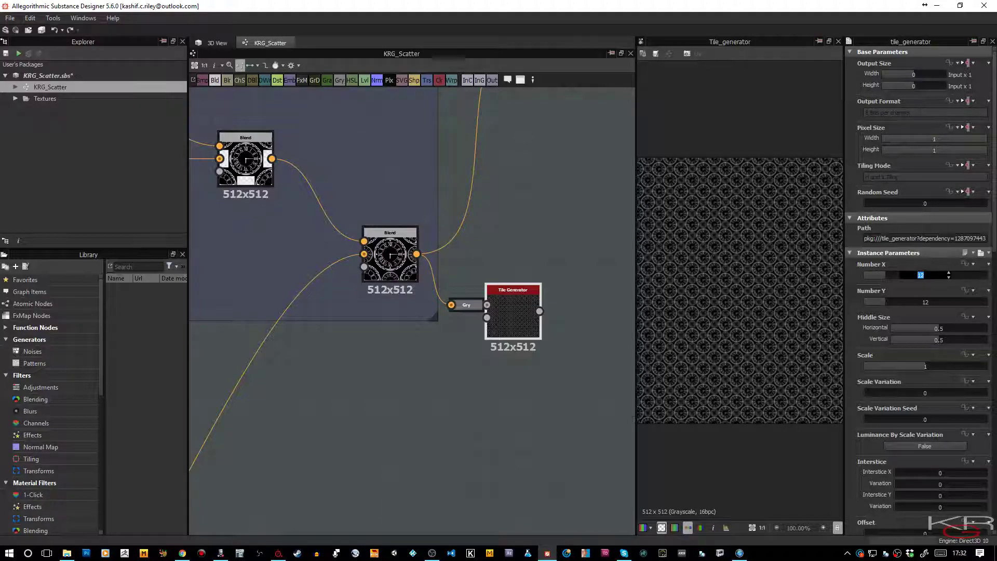
text(6)
double_click(924, 302)
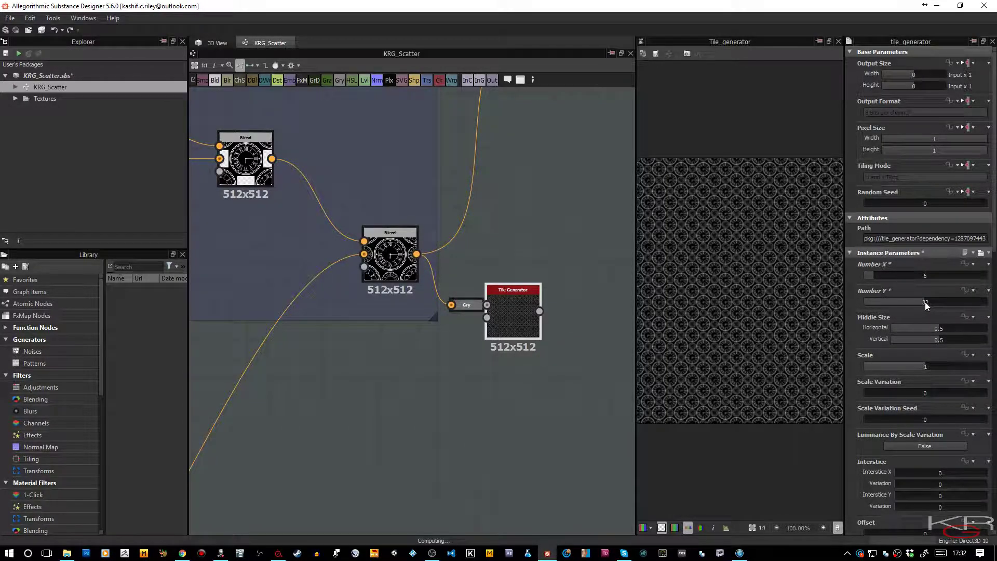
text(6)
key(Return)
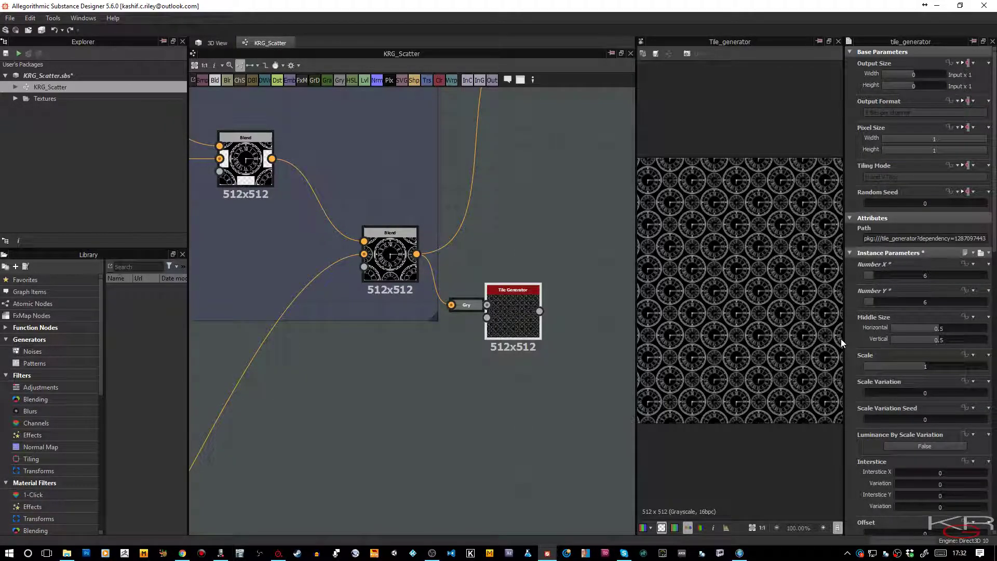
- Review the 6 × 6 clock tiling, then close Substance Designer, answering the save prompt
scroll(548, 220, up, 3)
scroll(550, 225, up, 2)
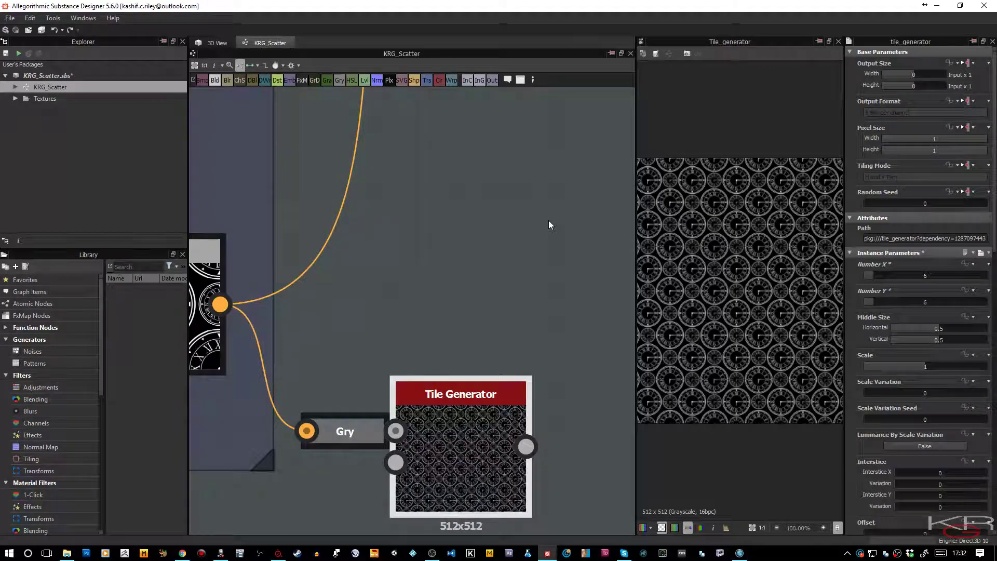
scroll(549, 224, down, 2)
scroll(549, 225, down, 1)
scroll(550, 225, down, 1)
scroll(549, 224, down, 1)
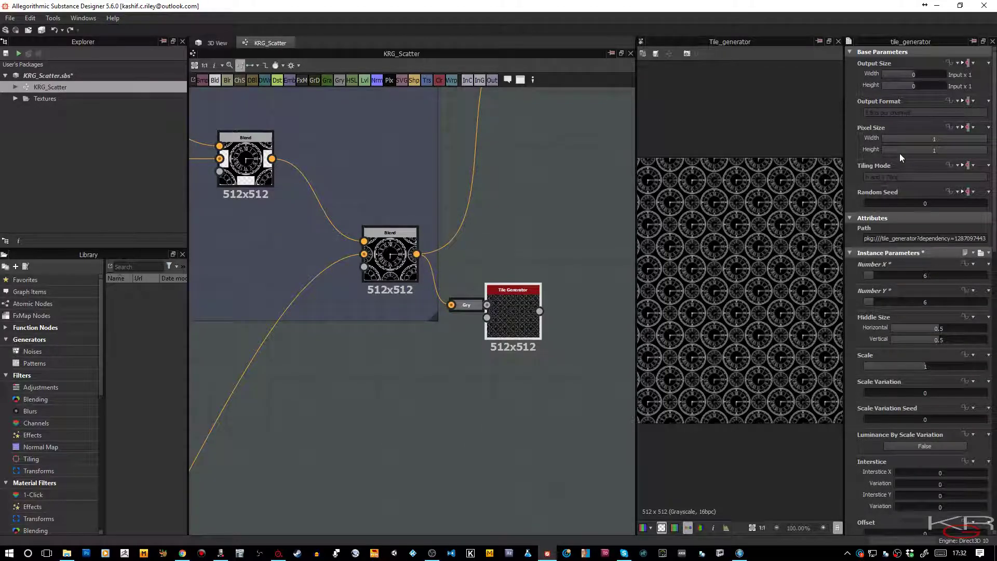
click(985, 7)
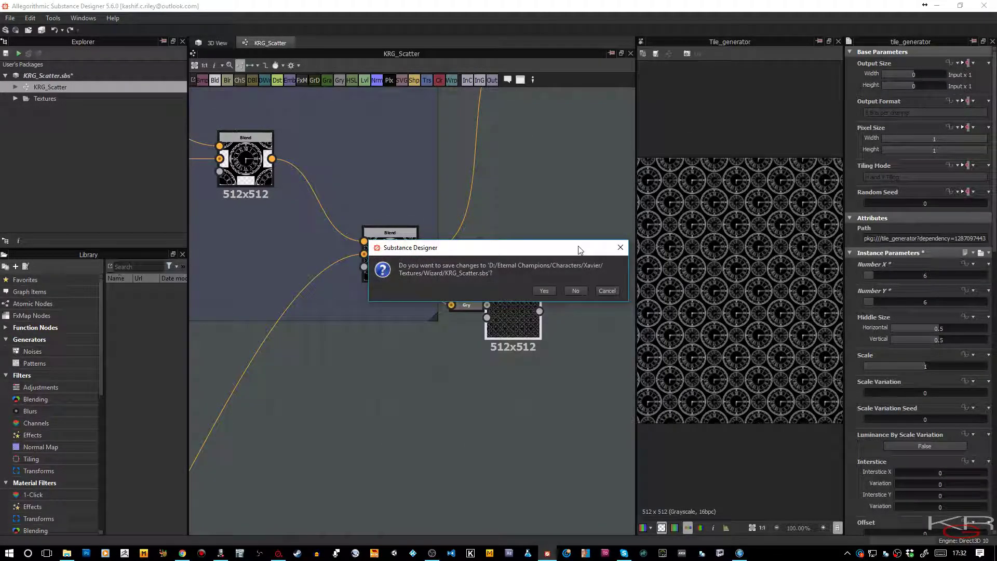
click(577, 291)
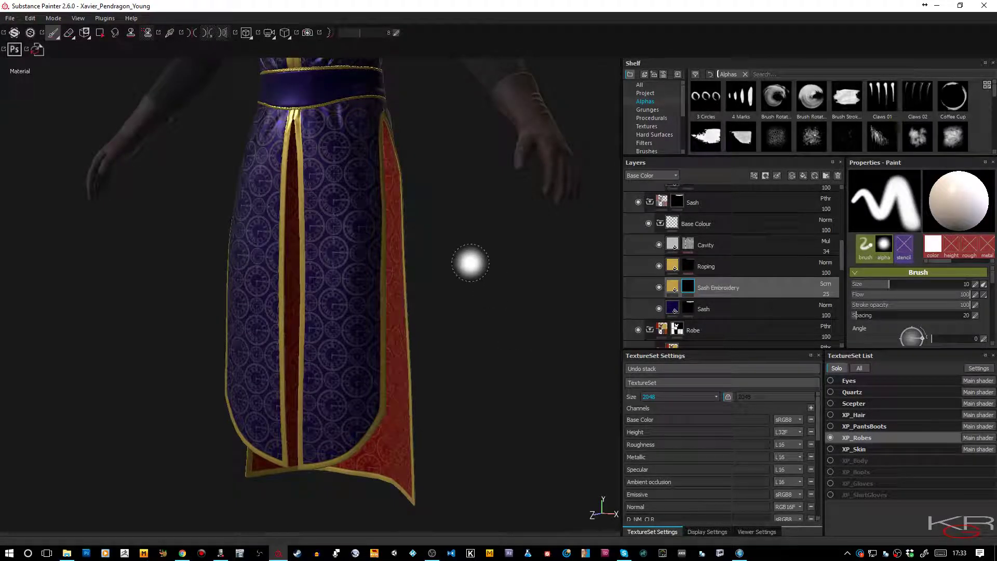
middle_drag(461, 241, 456, 390)
scroll(457, 389, down, 2)
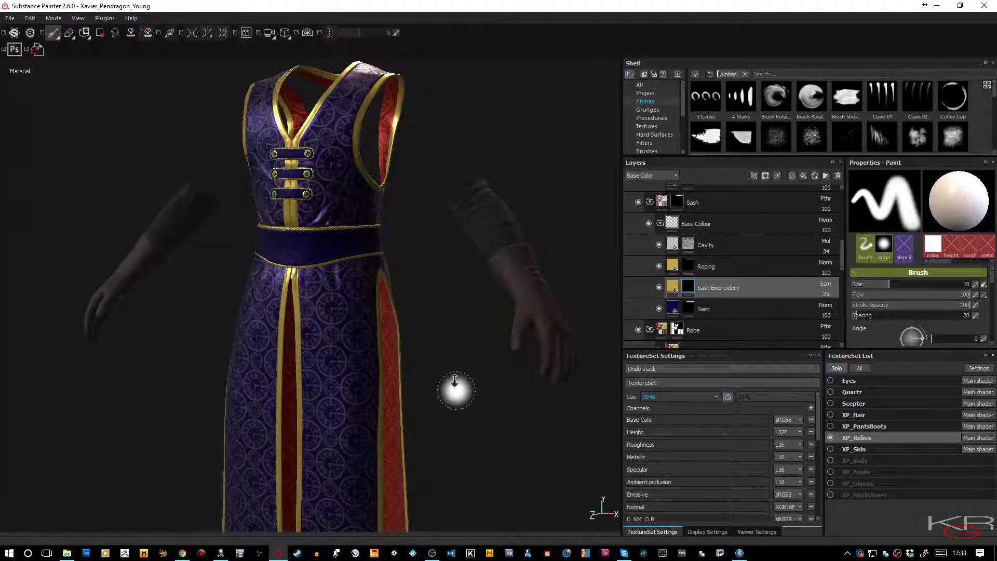
mouse_move(456, 390)
alt+mouse_down()
mouse_move(468, 374)
mouse_move(556, 379)
alt+mouse_up()
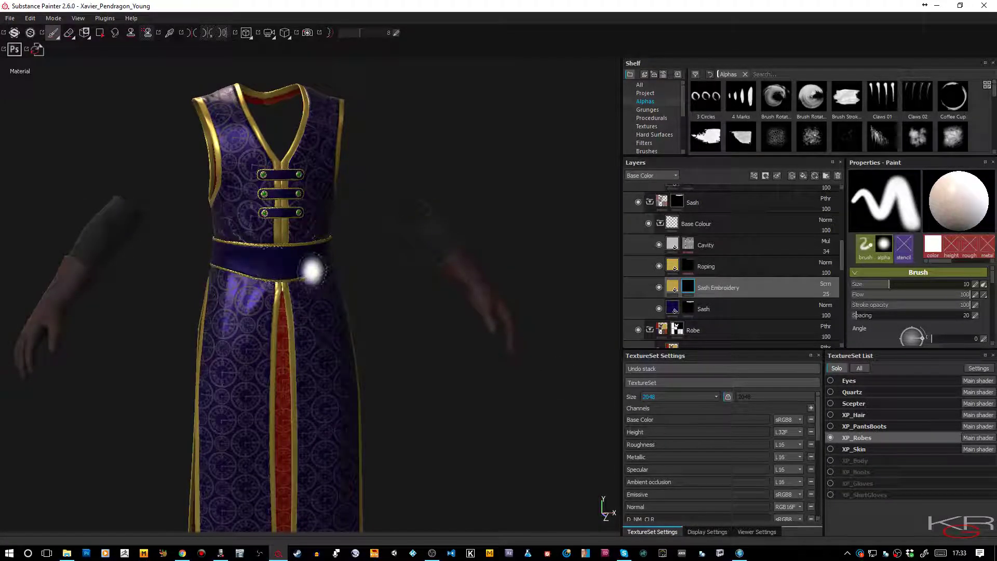
mouse_move(314, 267)
alt+right_down()
mouse_move(357, 353)
mouse_move(401, 382)
mouse_move(436, 383)
mouse_move(429, 356)
alt+right_up()
alt+middle_drag(430, 356, 457, 356)
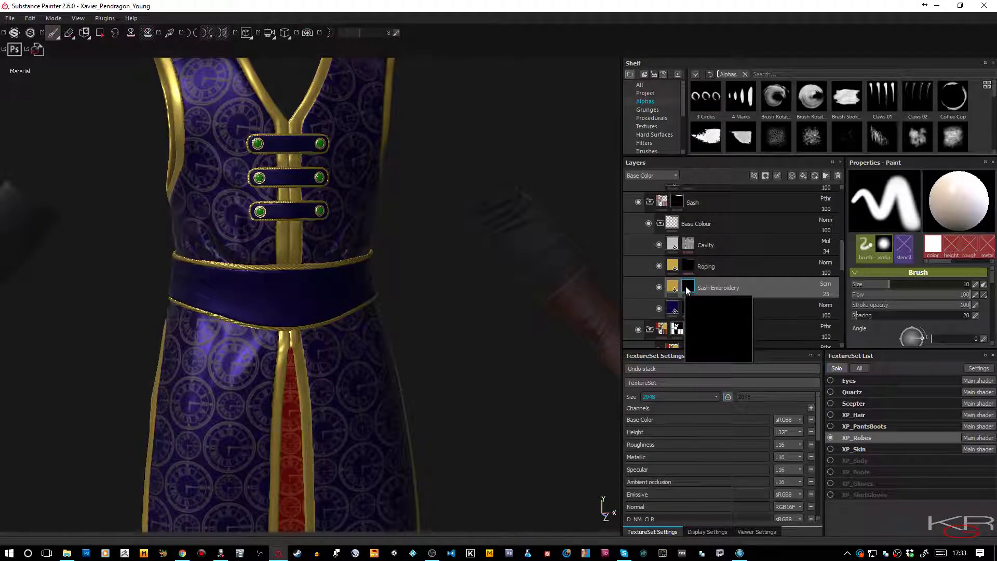
- Add a fill to the Sash Embroidery mask and search 'tile' to use Tile Generator as grayscale
right_click(687, 288)
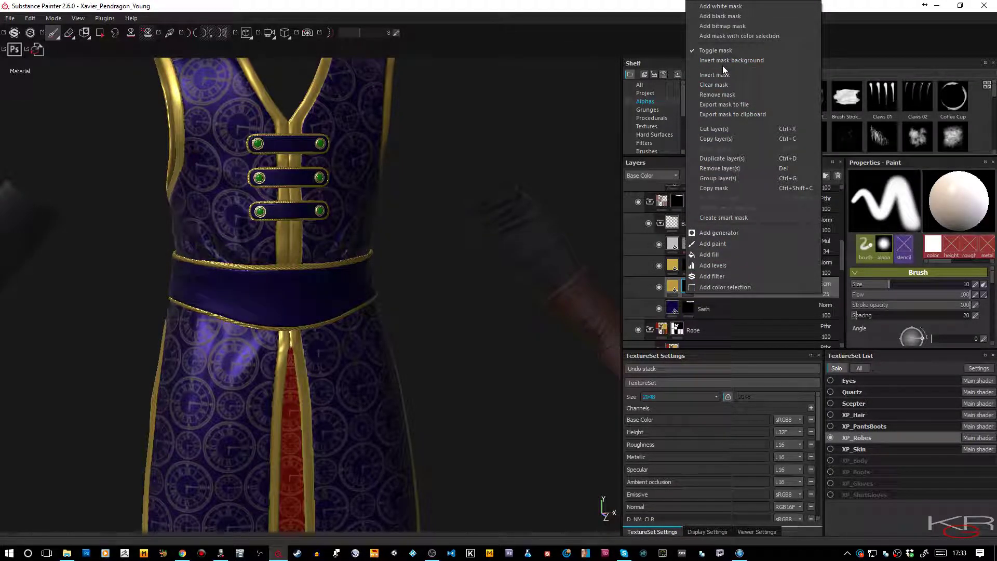
click(706, 253)
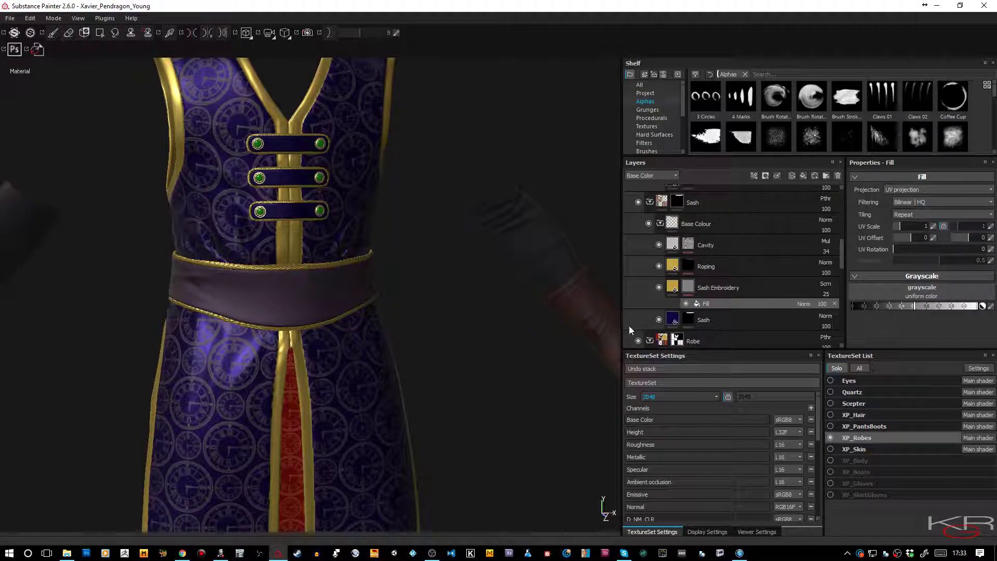
click(908, 291)
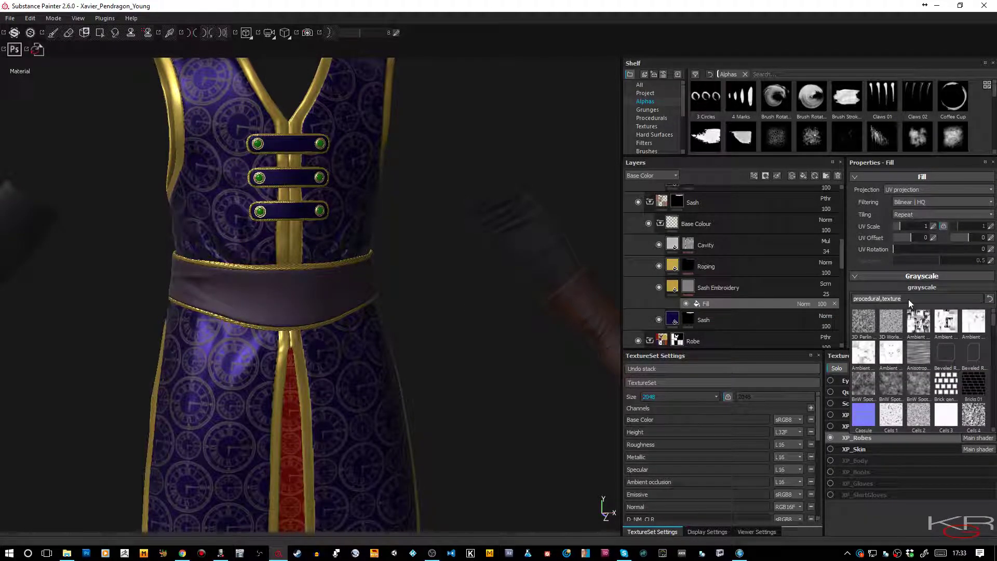
text(ti)
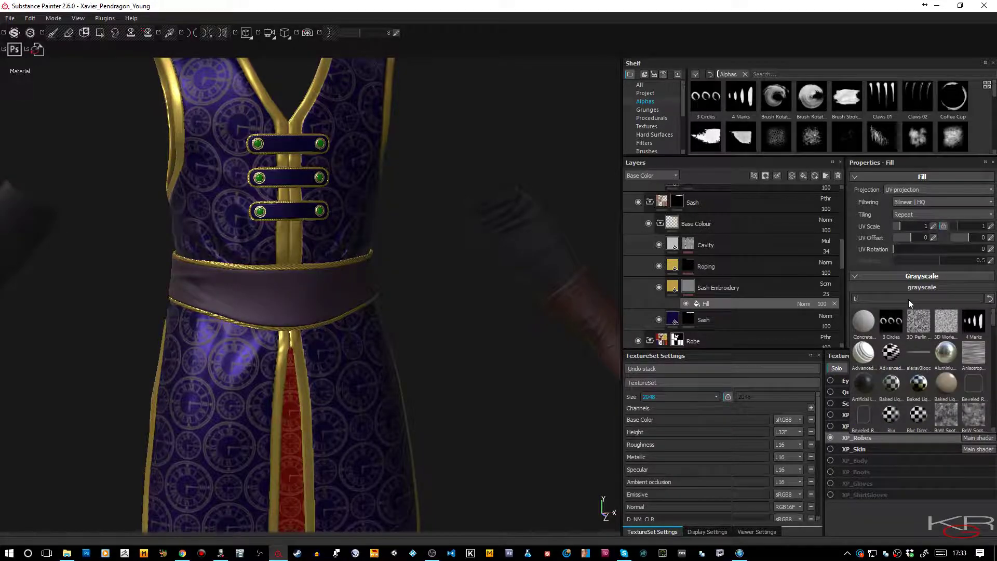
text(le)
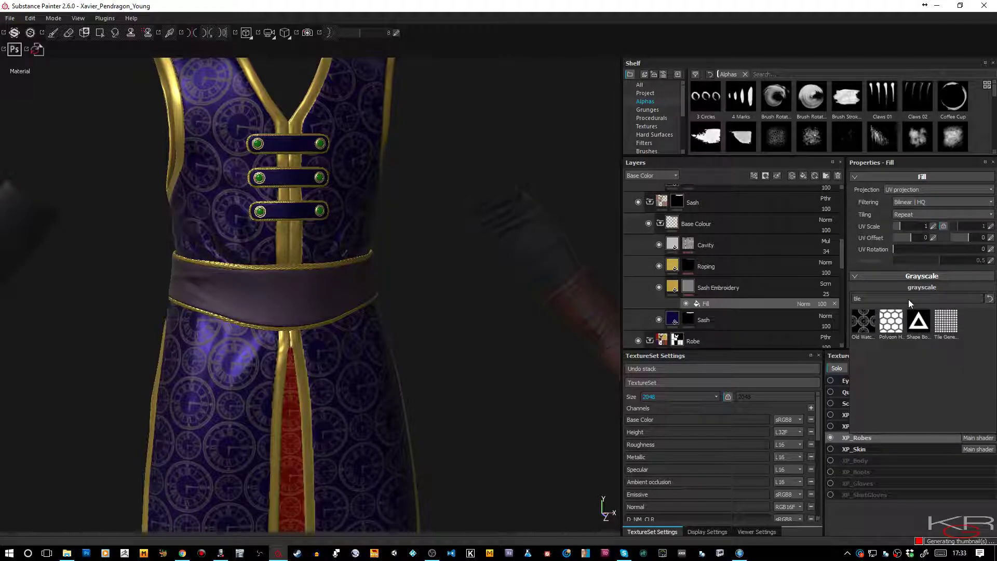
click(946, 327)
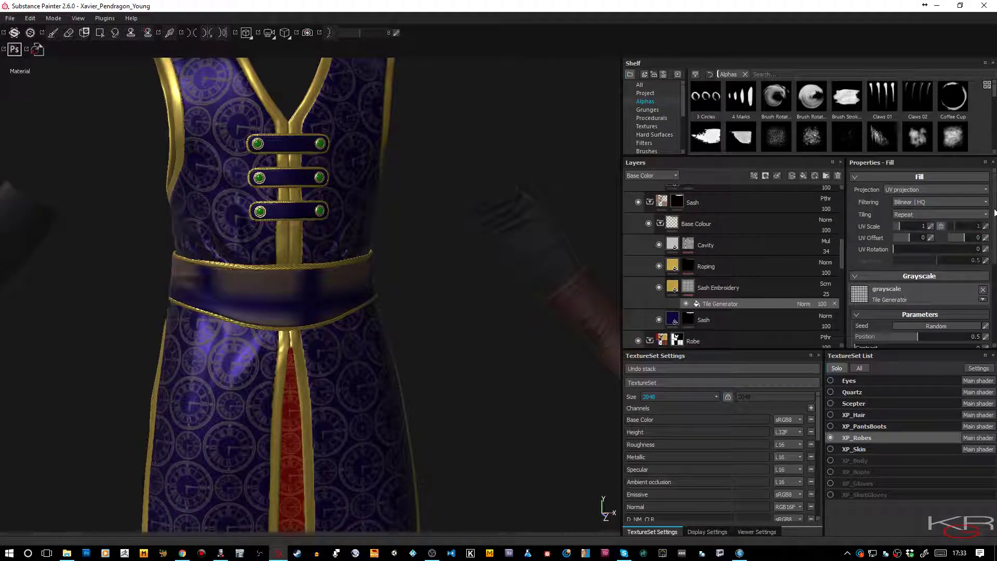
- Switch the Tile Generator pattern type to an image input
scroll(994, 255, down, 3)
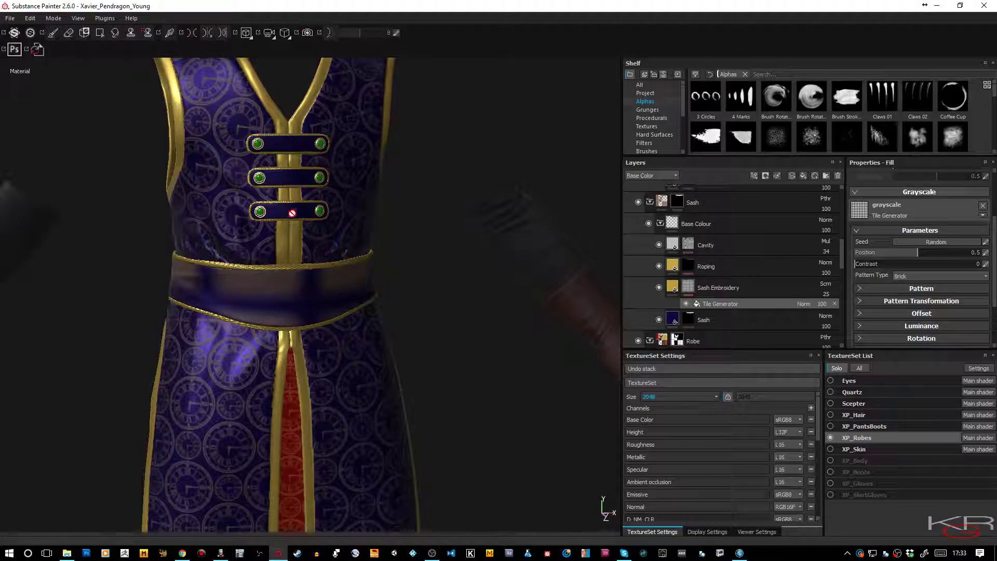
click(936, 277)
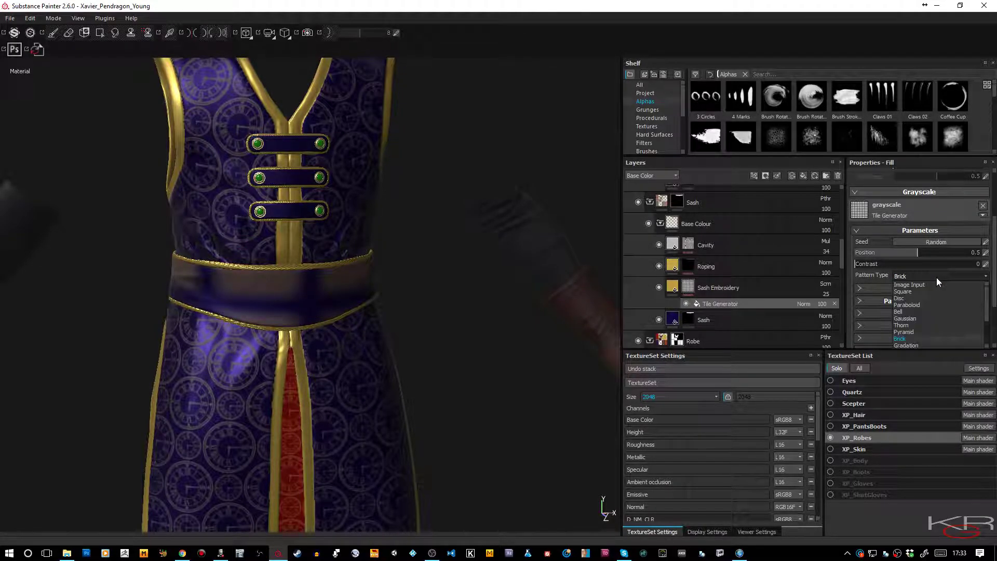
click(909, 284)
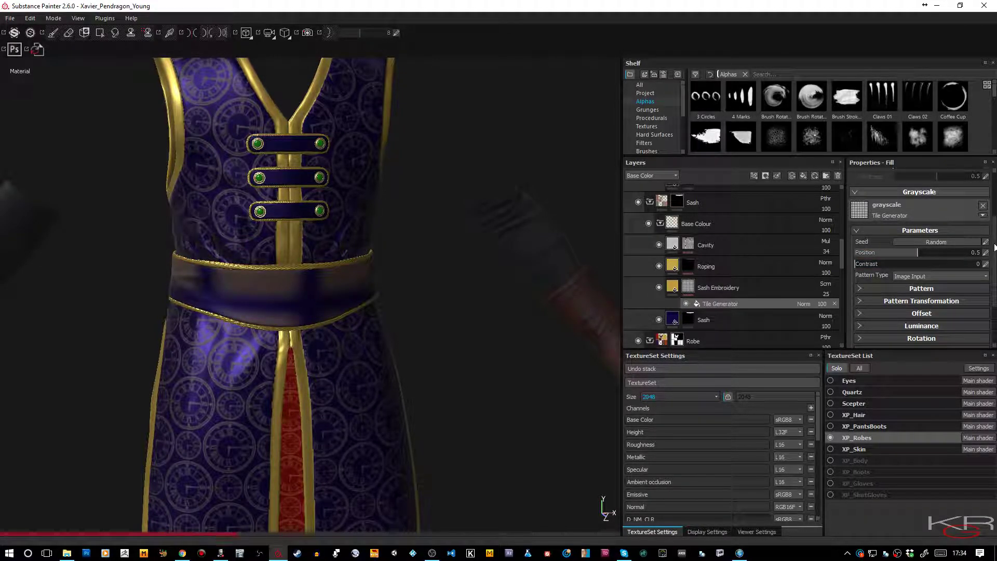
- Use the KRG_Scatter clock texture as the custom tile pattern, and dock the TextureSet List beside the settings
scroll(921, 291, down, 2)
click(923, 322)
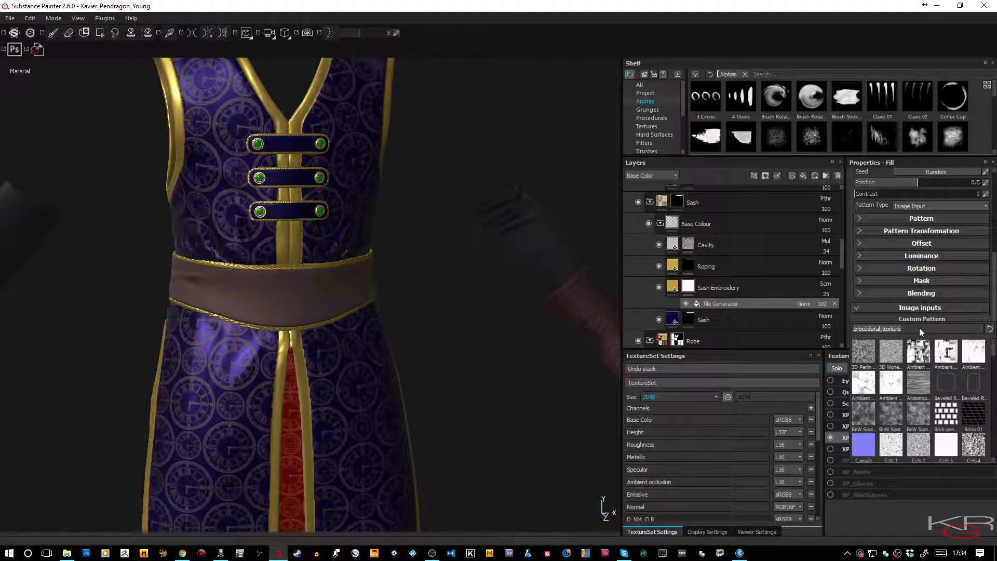
key(ctrl+a)
text(scatt)
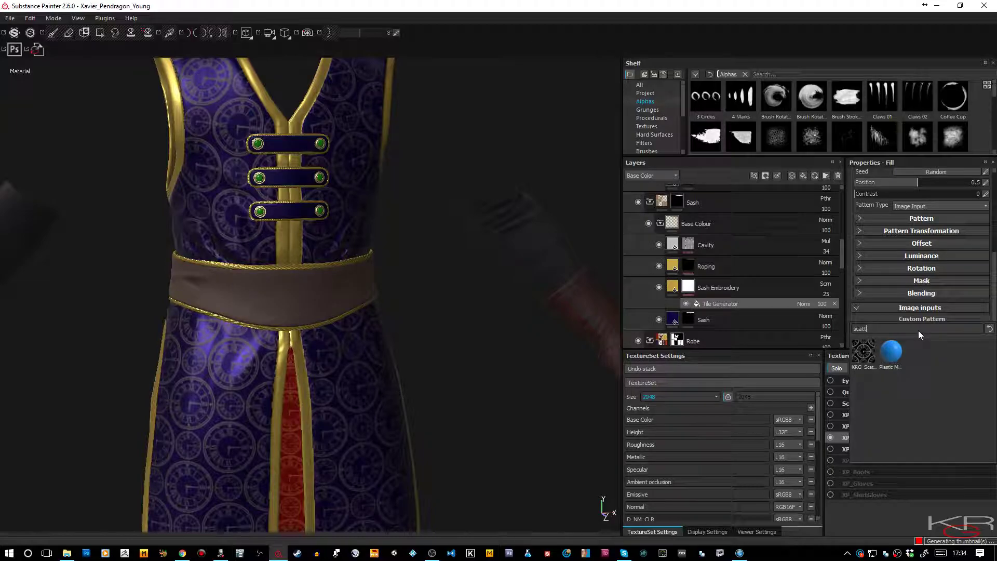
click(869, 354)
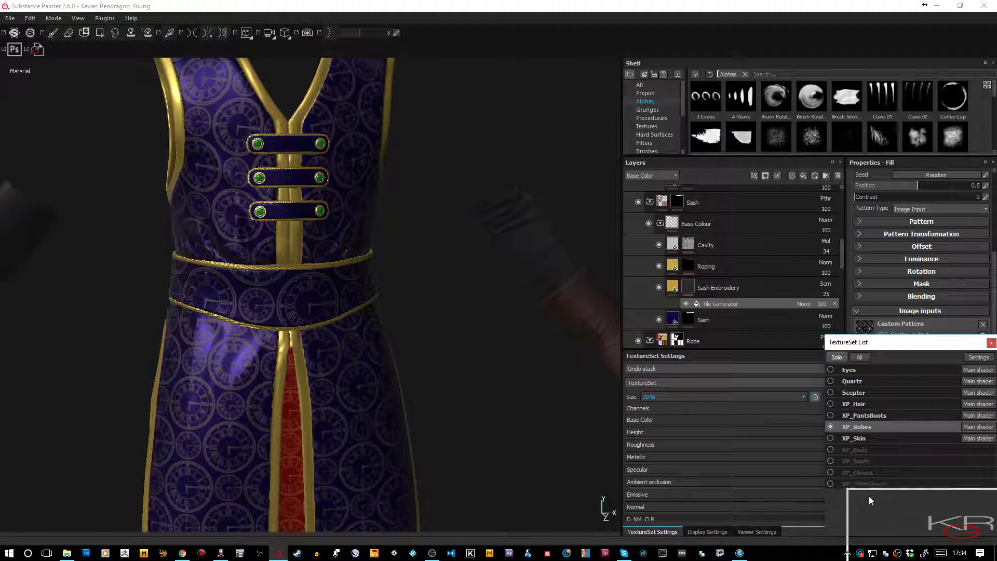
drag(871, 500, 875, 374)
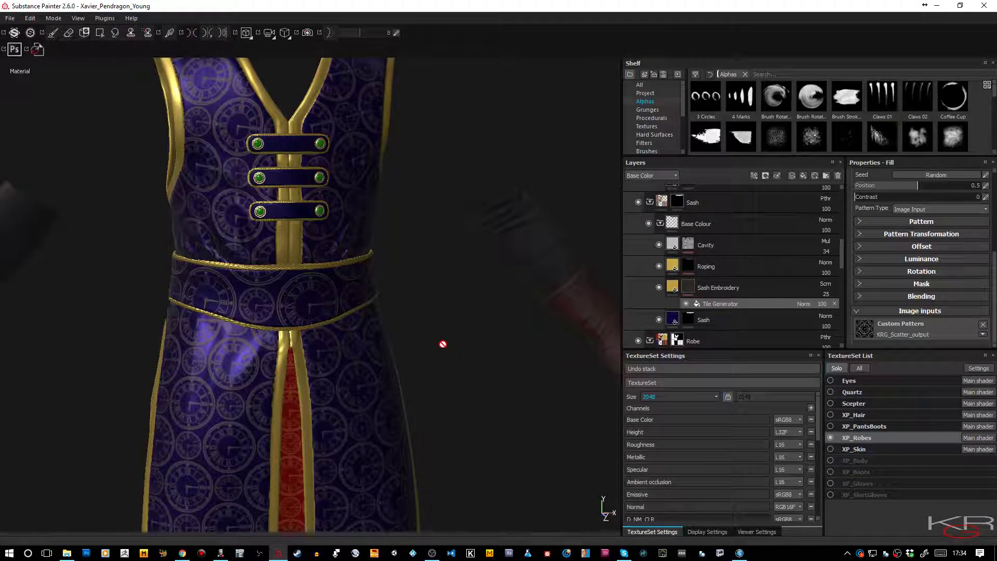
- Under Pattern Transformation, set the Tile Generator's Number X and Number Y to 18
scroll(334, 310, up, 2)
scroll(329, 297, up, 2)
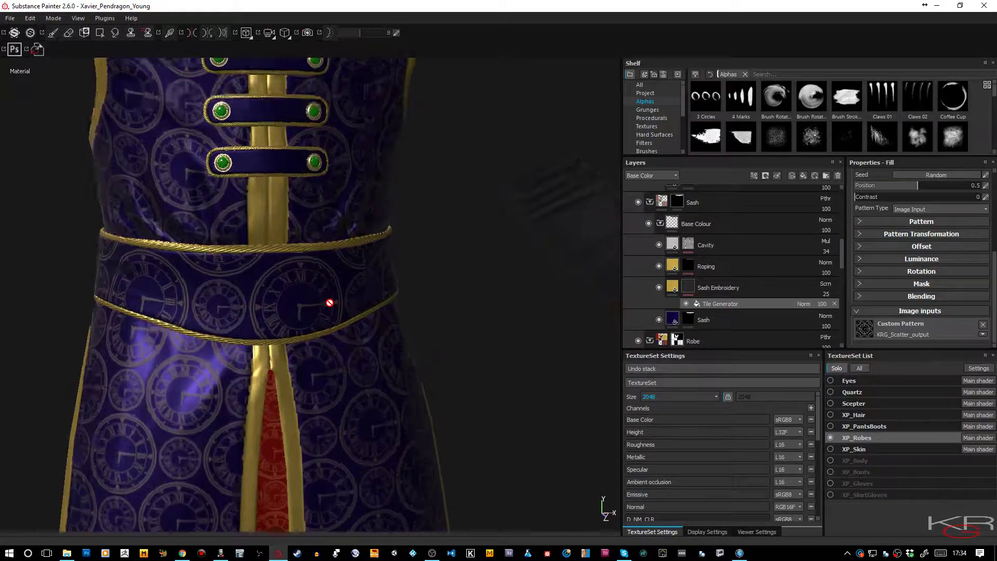
scroll(329, 297, up, 2)
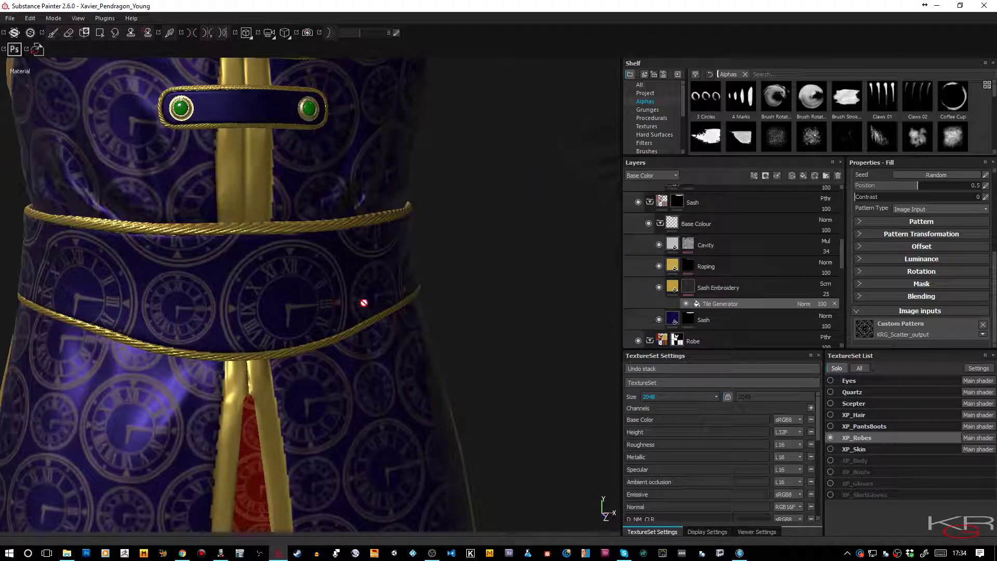
click(861, 233)
click(985, 245)
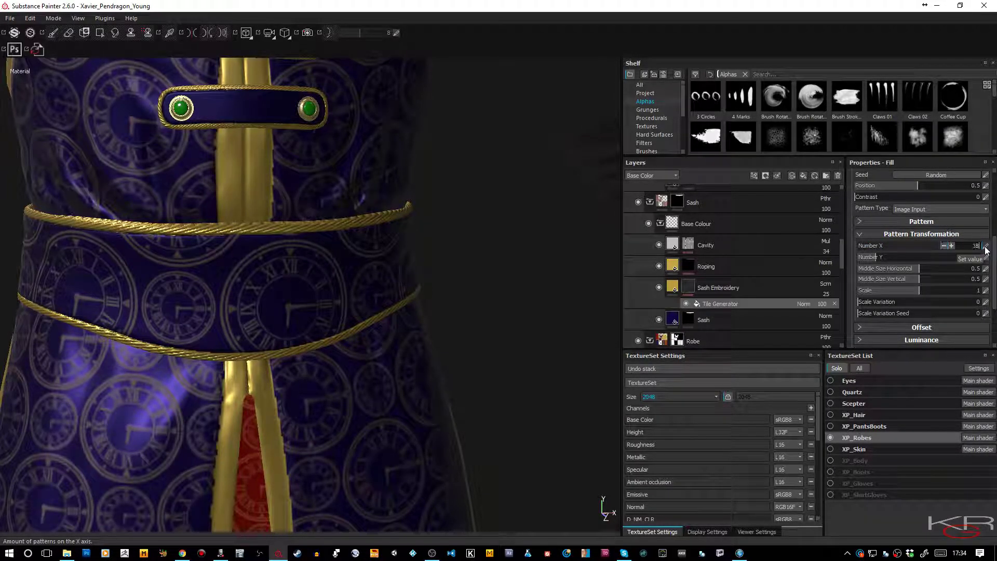
key(Return)
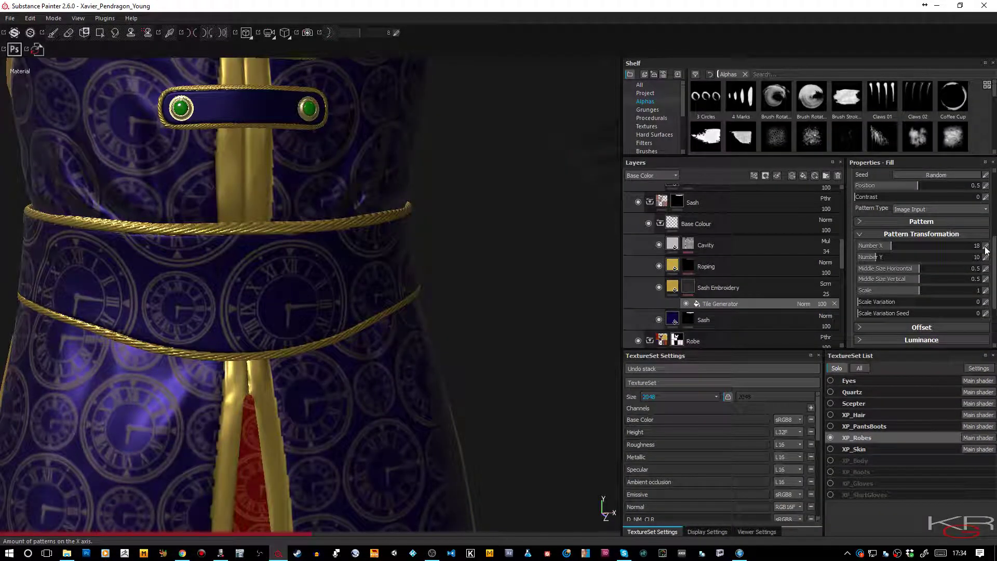
click(985, 257)
text(18)
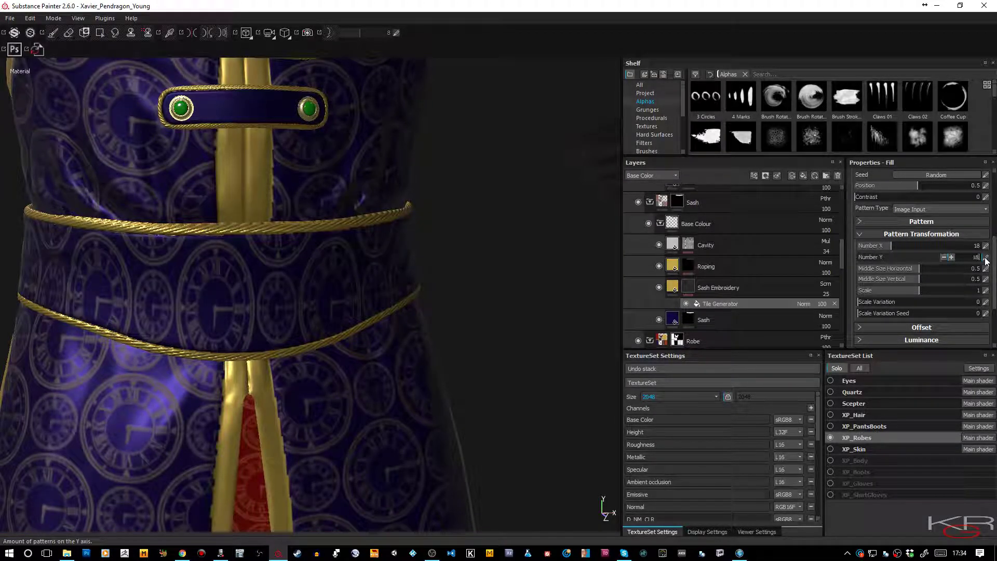
key(Return)
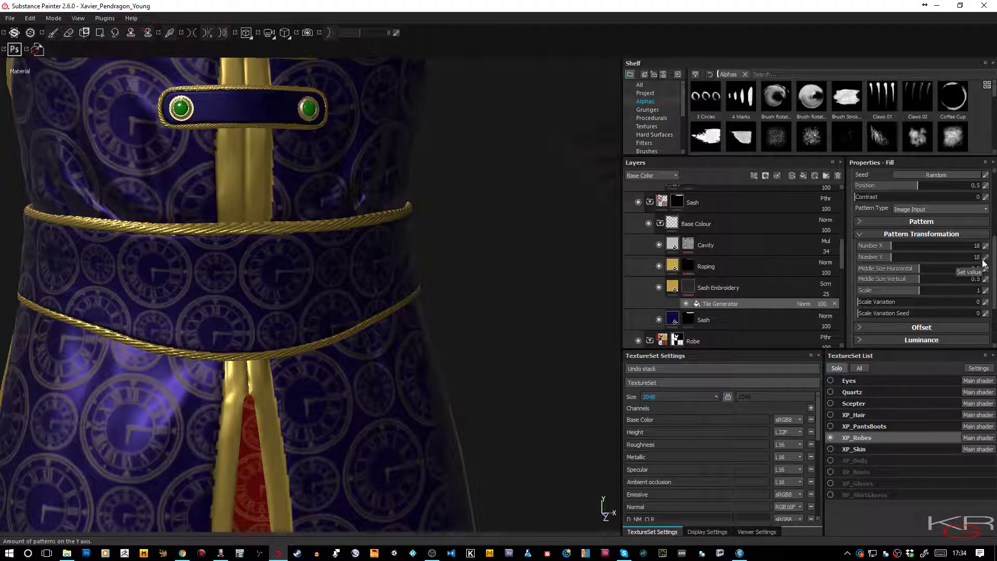
- Zoom out to check the denser clock embroidery on the sash
scroll(397, 275, down, 1)
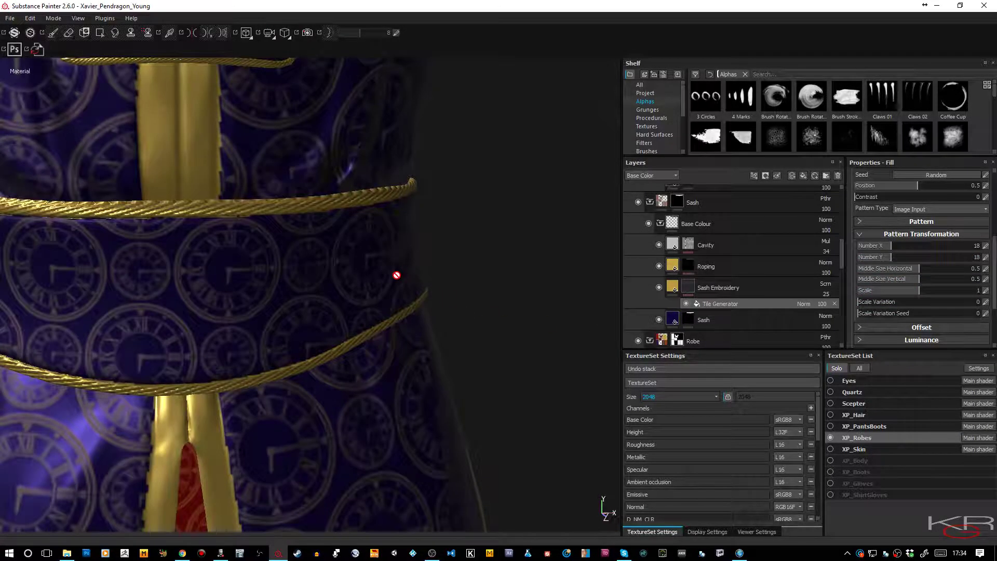
scroll(398, 276, down, 2)
scroll(403, 272, down, 1)
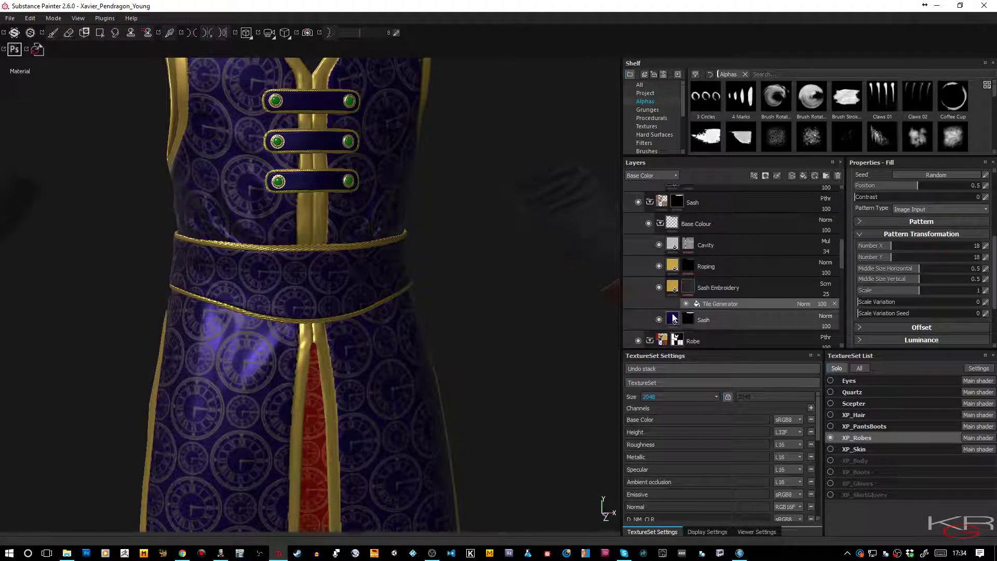
drag(691, 293, 358, 284)
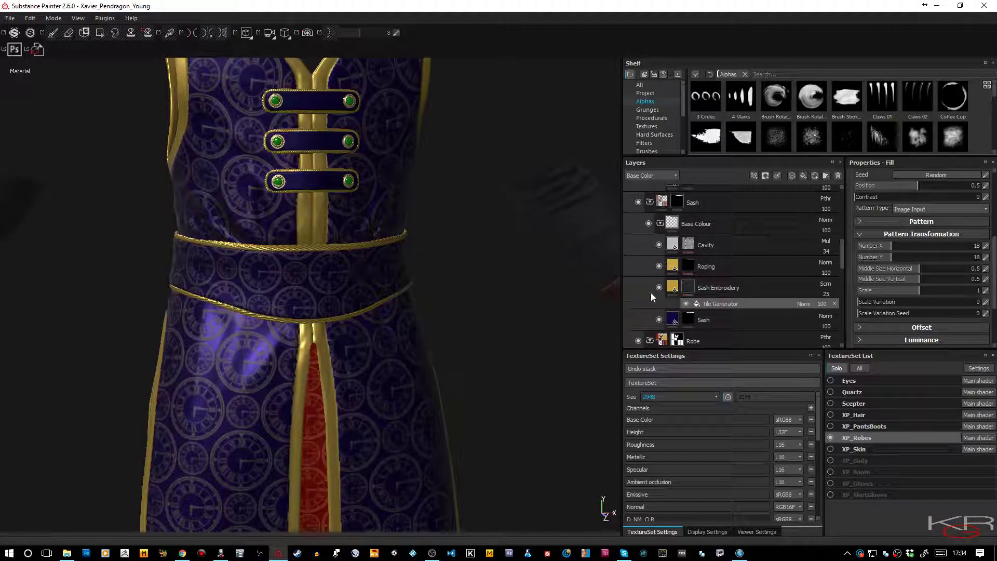
- Add a paint effect to the Sash Embroidery mask using the Old Watch Stamp alpha
right_click(690, 285)
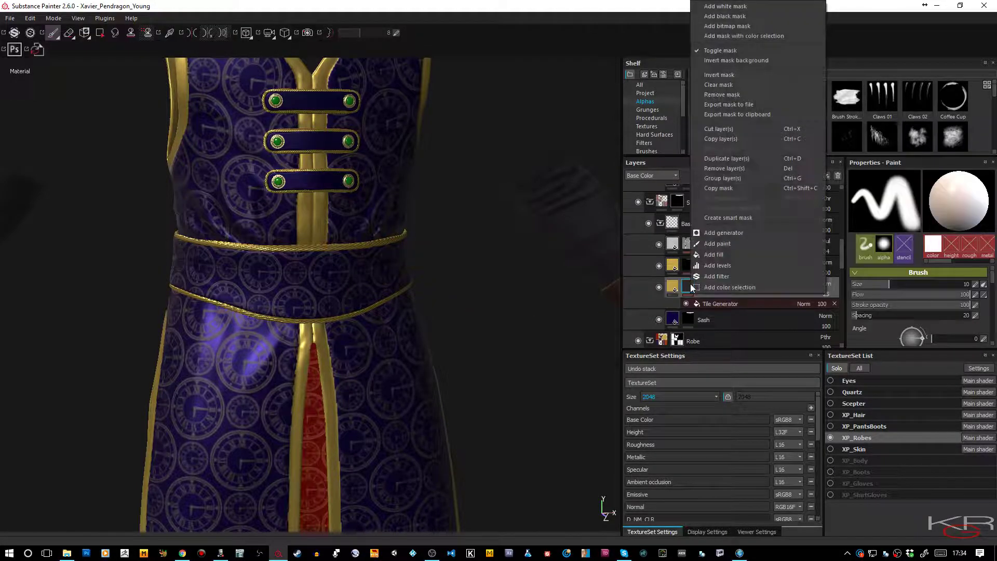
click(717, 244)
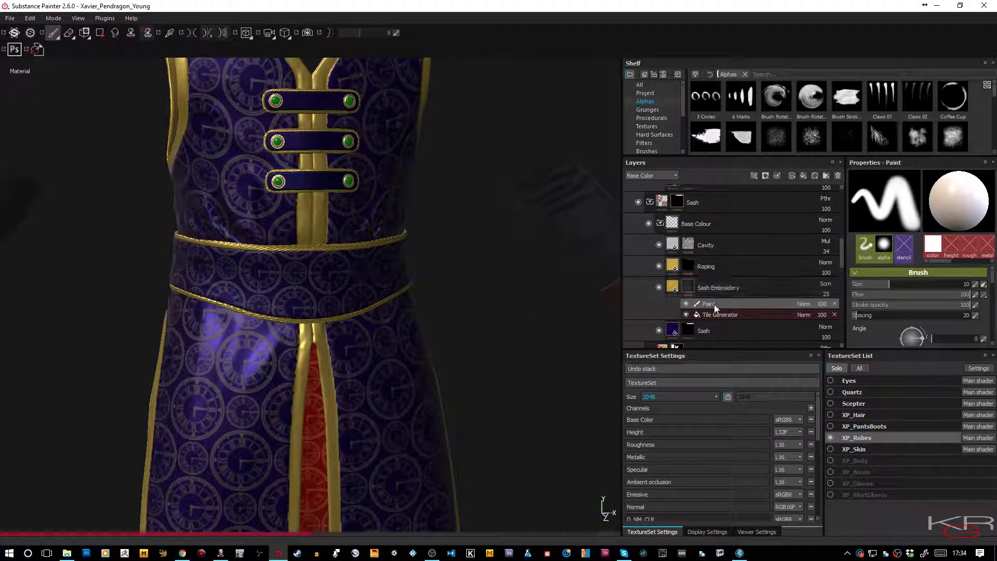
click(883, 245)
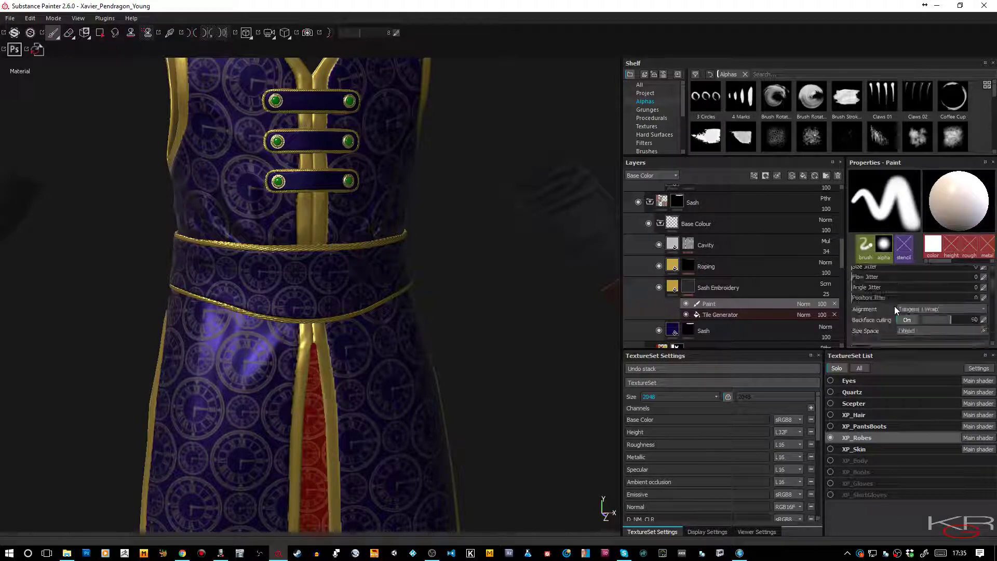
click(895, 306)
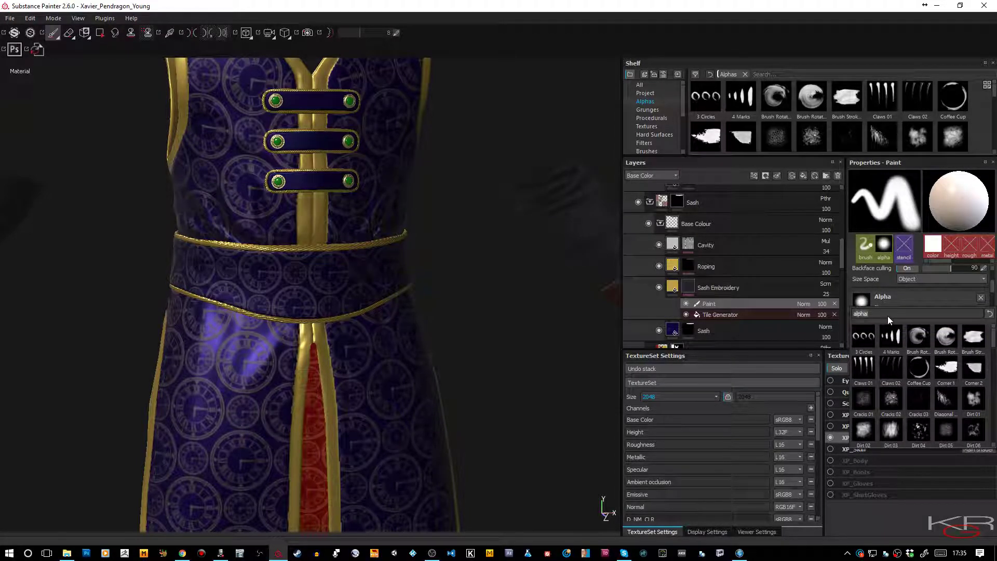
text(watch)
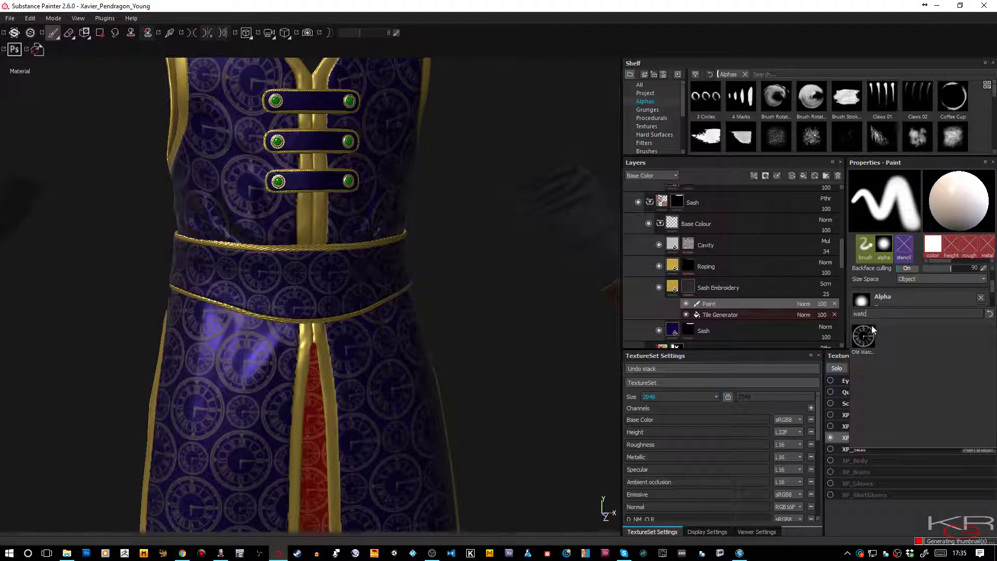
click(859, 335)
- Raise the brush Angle Jitter to 139 for random stamp rotation
scroll(887, 307, down, 1)
scroll(889, 307, up, 2)
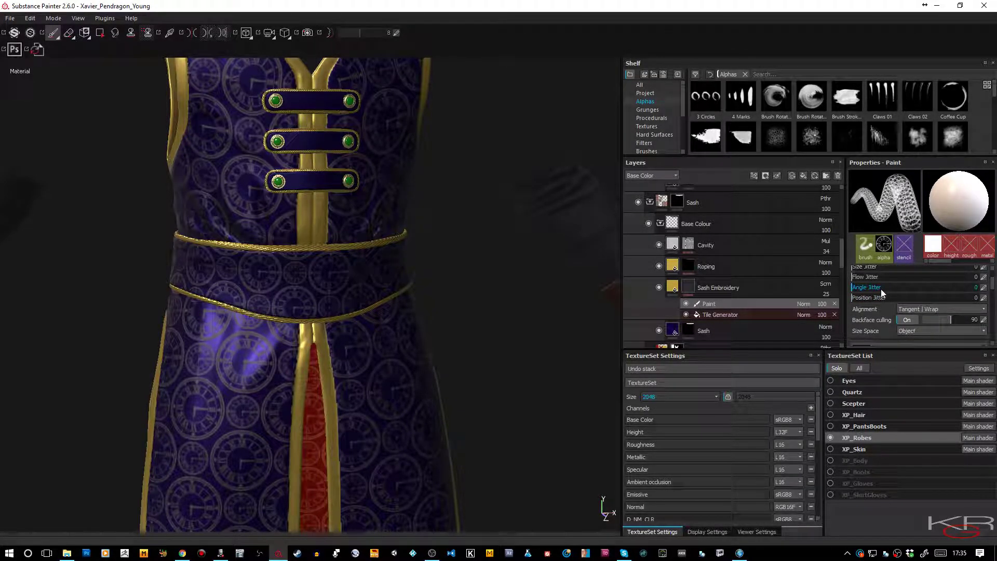
drag(889, 289, 949, 287)
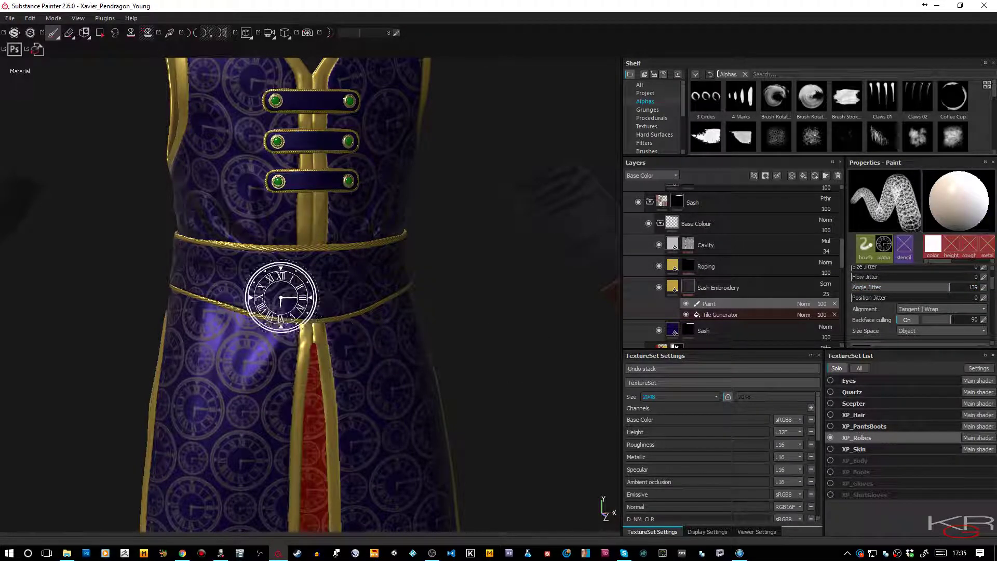
scroll(793, 117, down, 2)
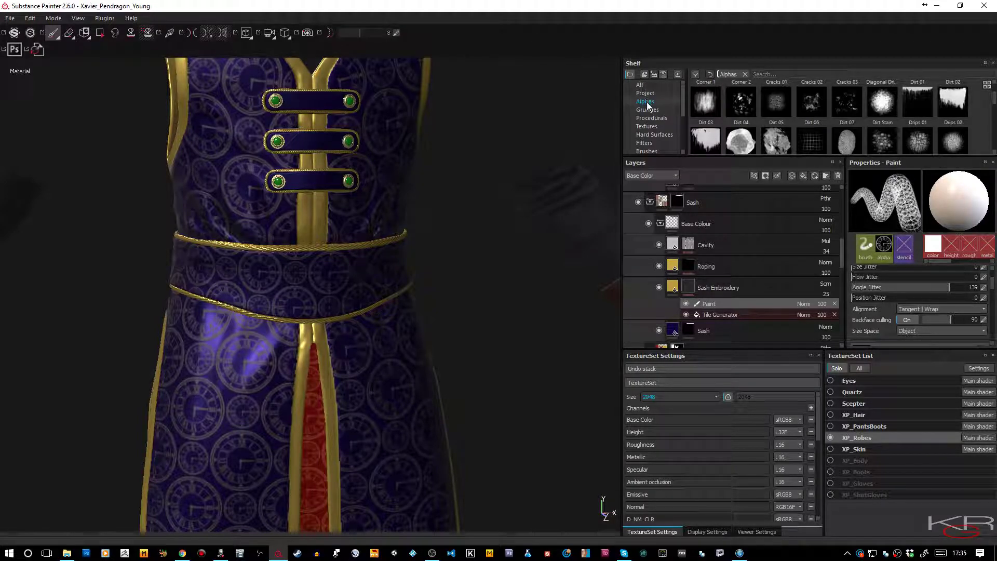
click(647, 151)
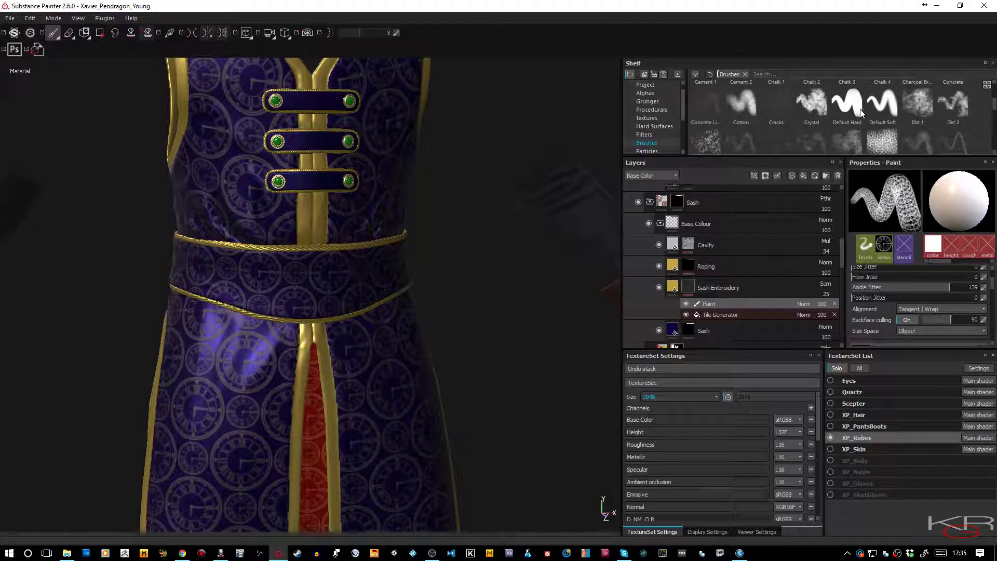
- Set up a half-size black Default Hard brush, zoomed in on the sash
click(857, 107)
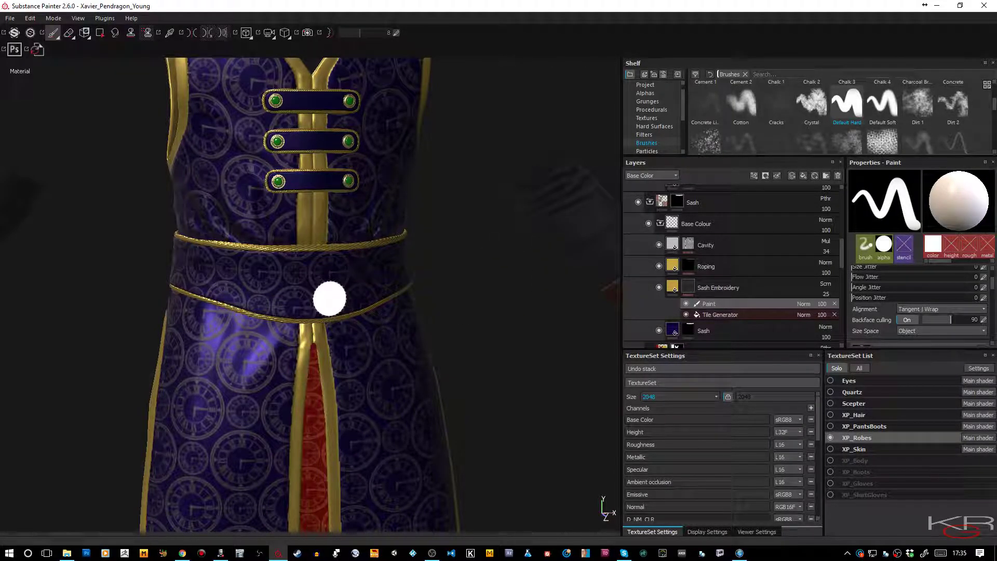
alt+right_drag(322, 283, 431, 501)
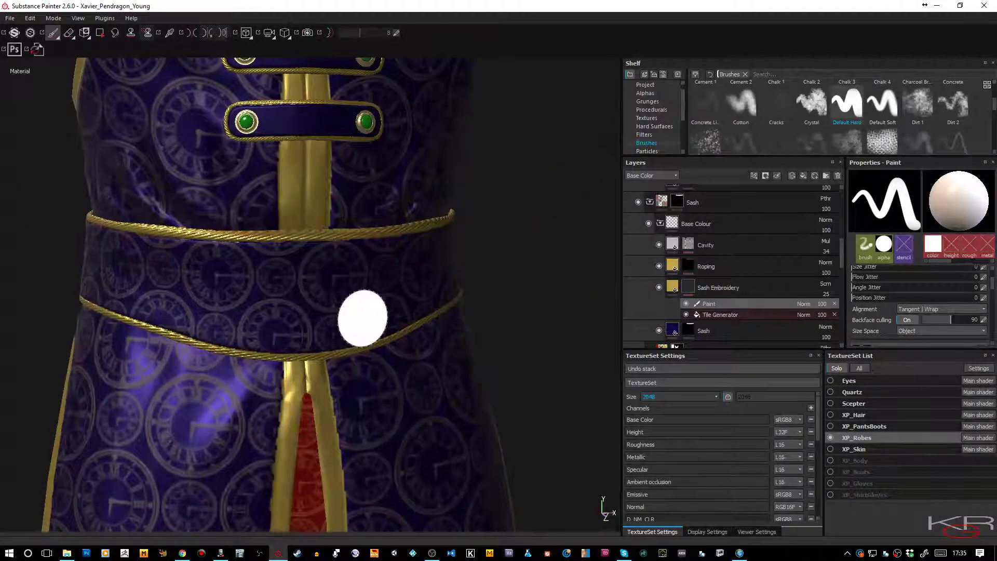
mouse_move(361, 319)
alt+right_down()
mouse_move(390, 356)
mouse_move(443, 479)
alt+right_up()
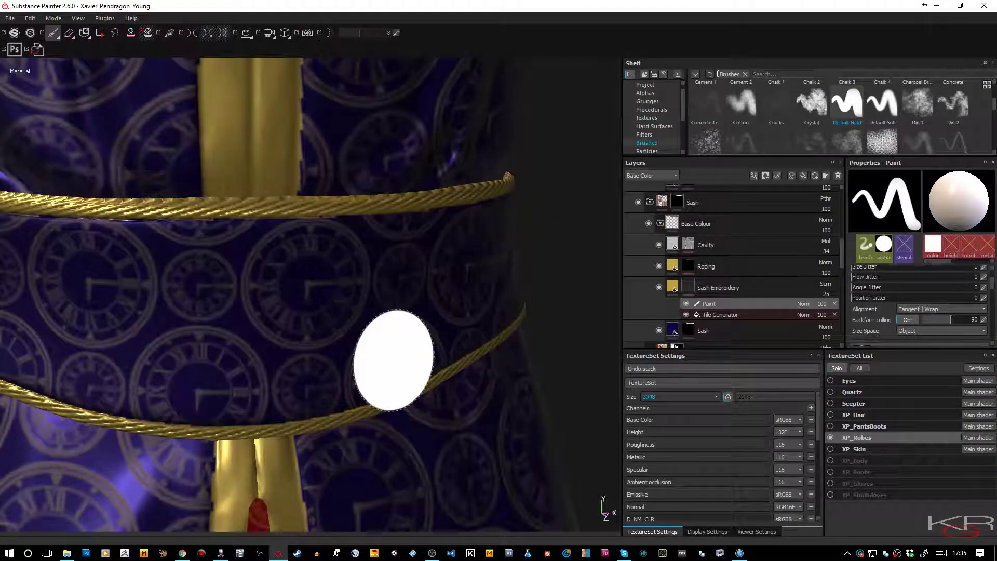
mouse_move(392, 349)
alt+mouse_down()
mouse_move(364, 352)
mouse_move(339, 335)
alt+mouse_up()
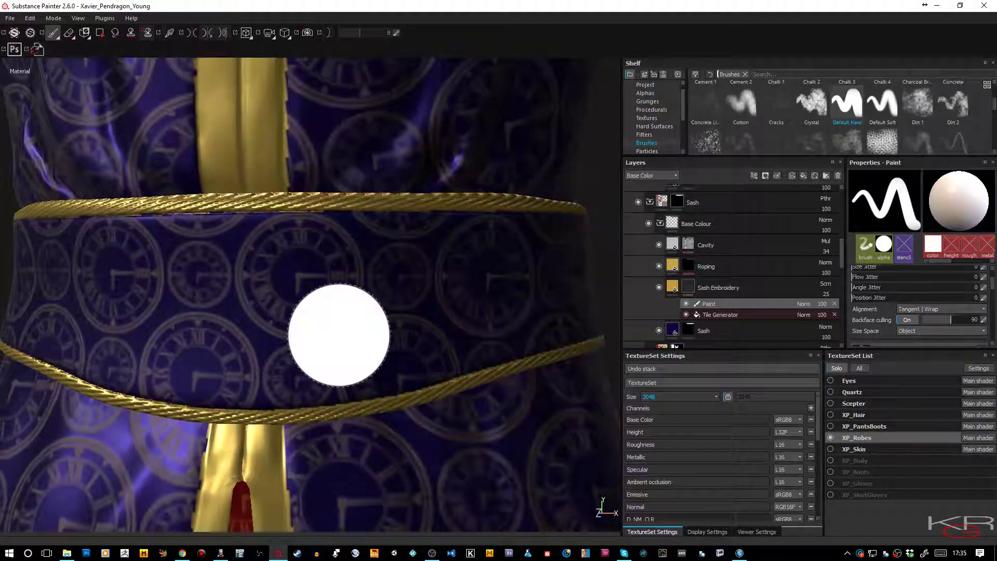
key(x)
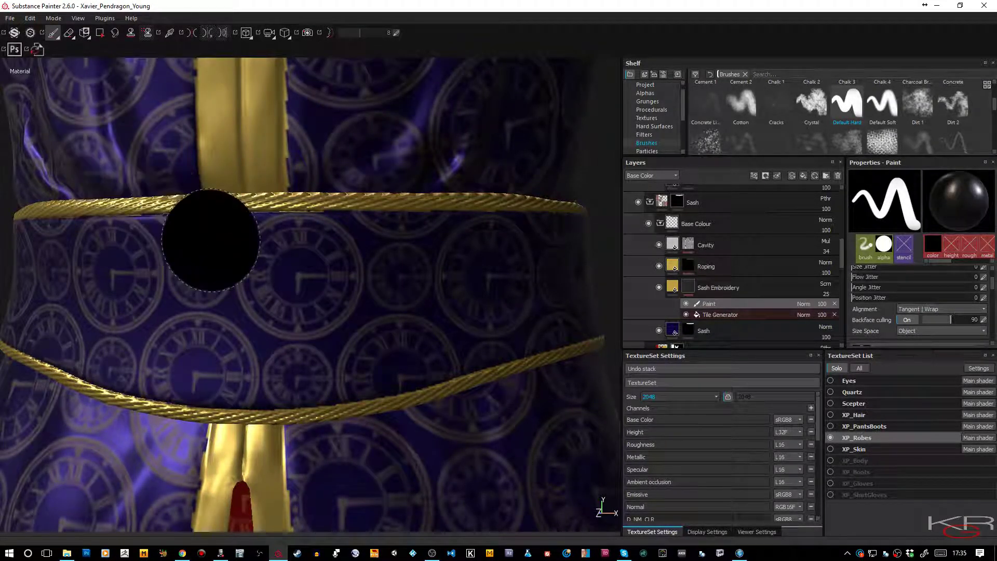
ctrl+right_drag(294, 280, 270, 279)
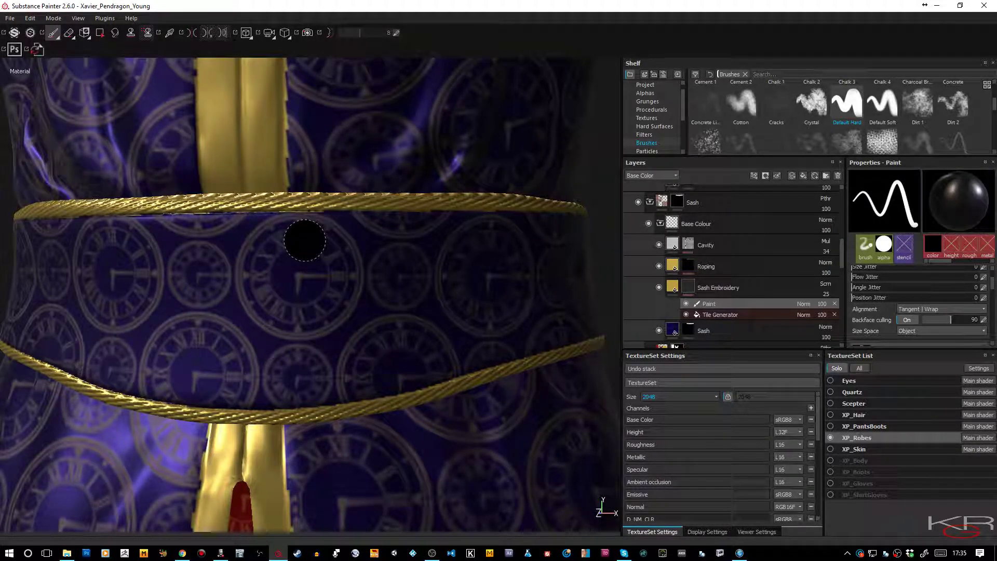
- Paint out the clock embroidery and ring at the sash centre, then view the Base Color channel
click(301, 225)
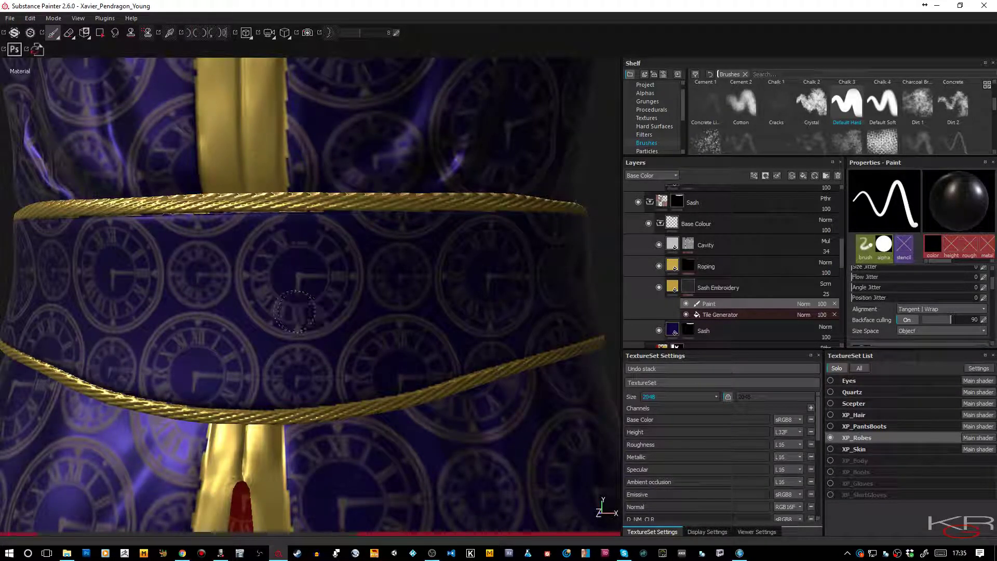
drag(286, 308, 452, 335)
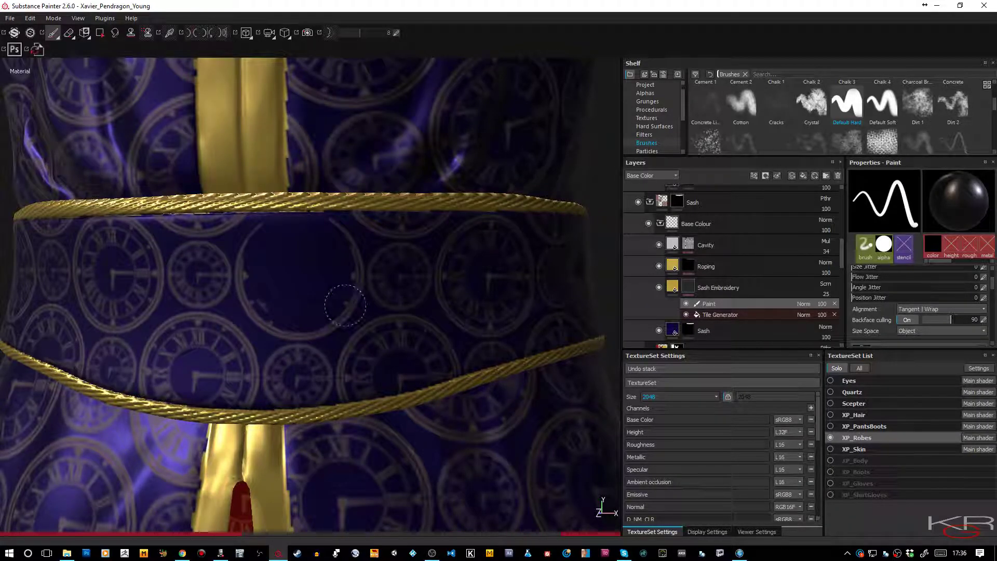
drag(345, 245, 322, 319)
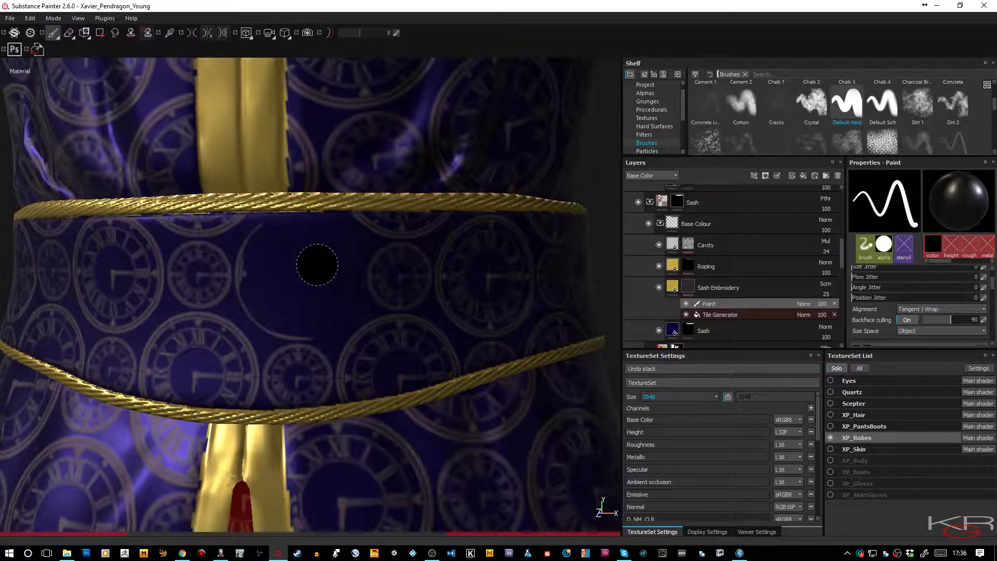
key(b)
key(c)
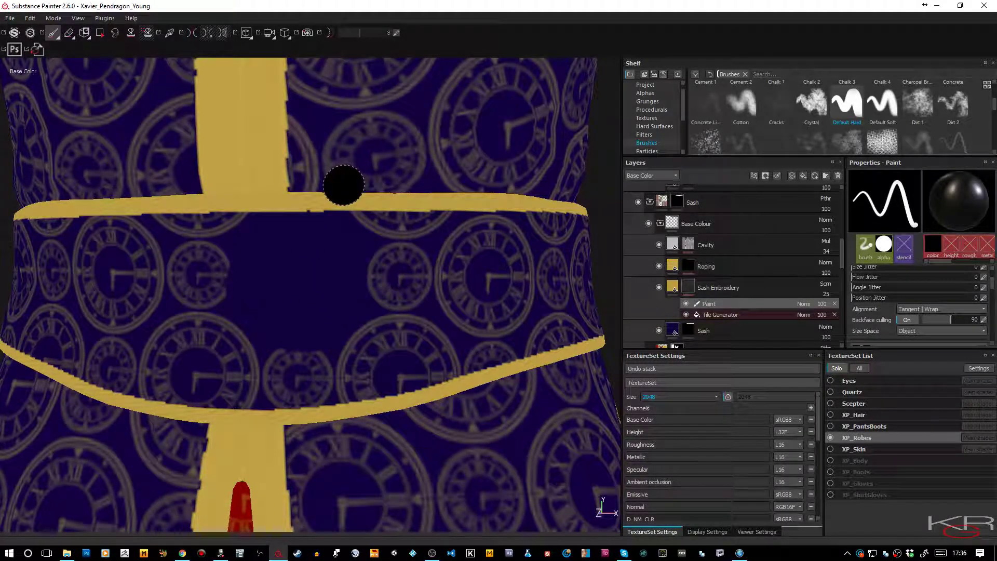
- Set the Old Watch Stamp brush's Angle Jitter to 81 and enlarge the brush
alt+drag(455, 278, 406, 267)
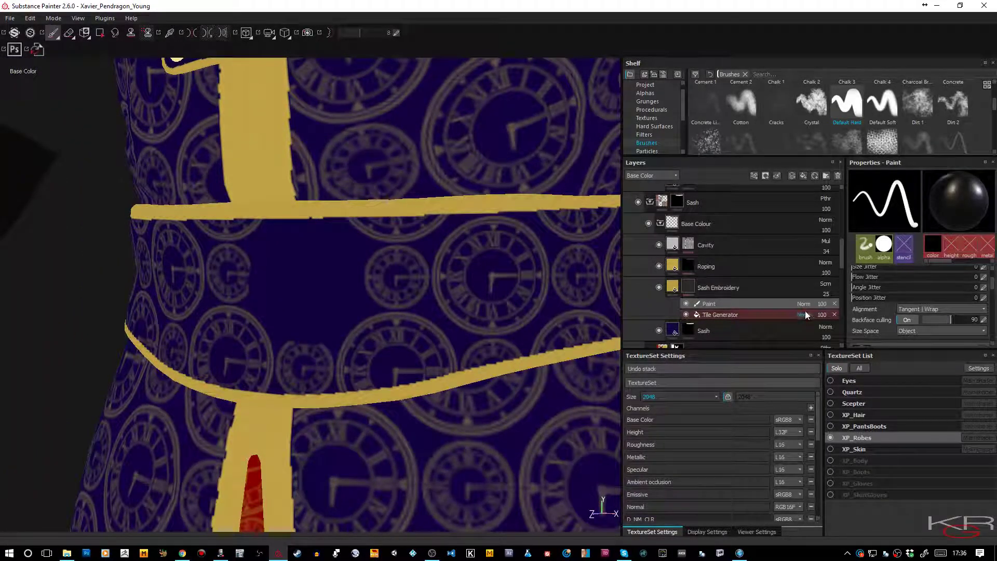
scroll(897, 280, down, 3)
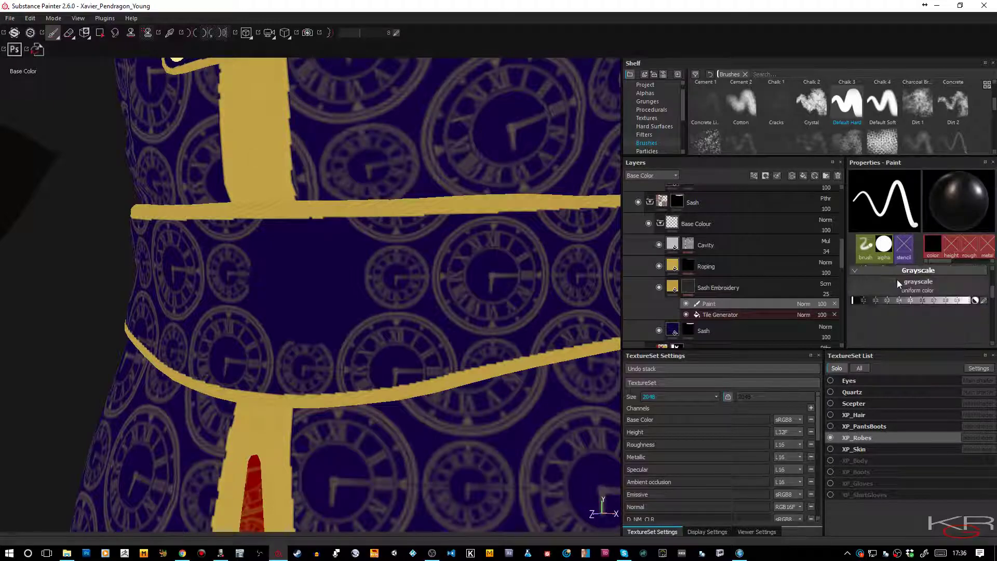
scroll(887, 281, down, 3)
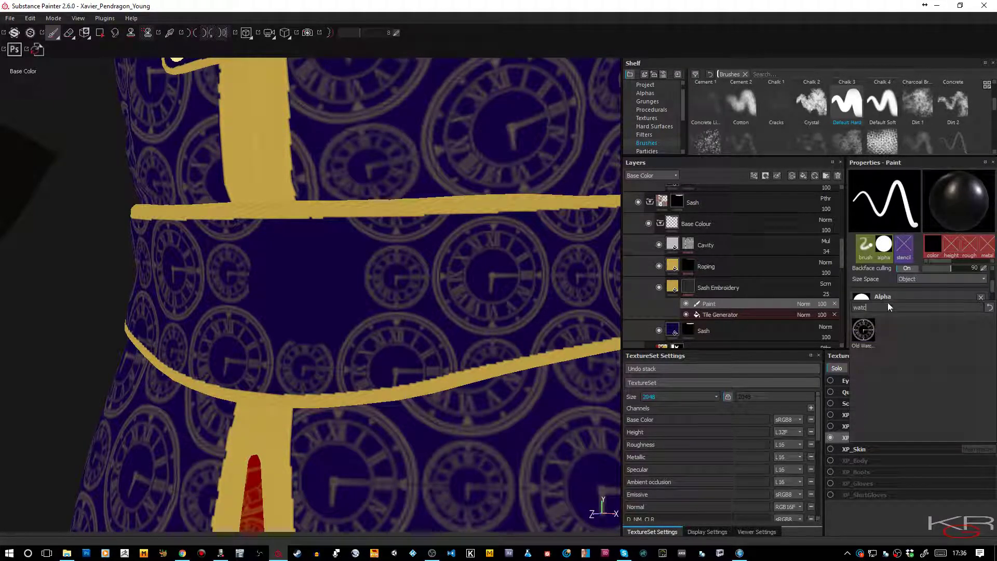
scroll(888, 307, up, 2)
scroll(889, 308, up, 2)
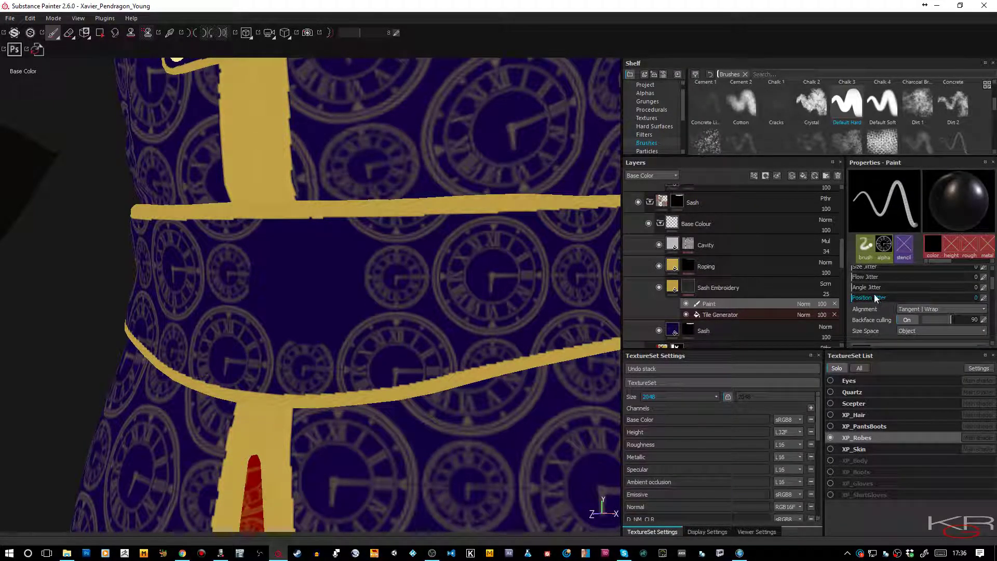
drag(867, 288, 881, 287)
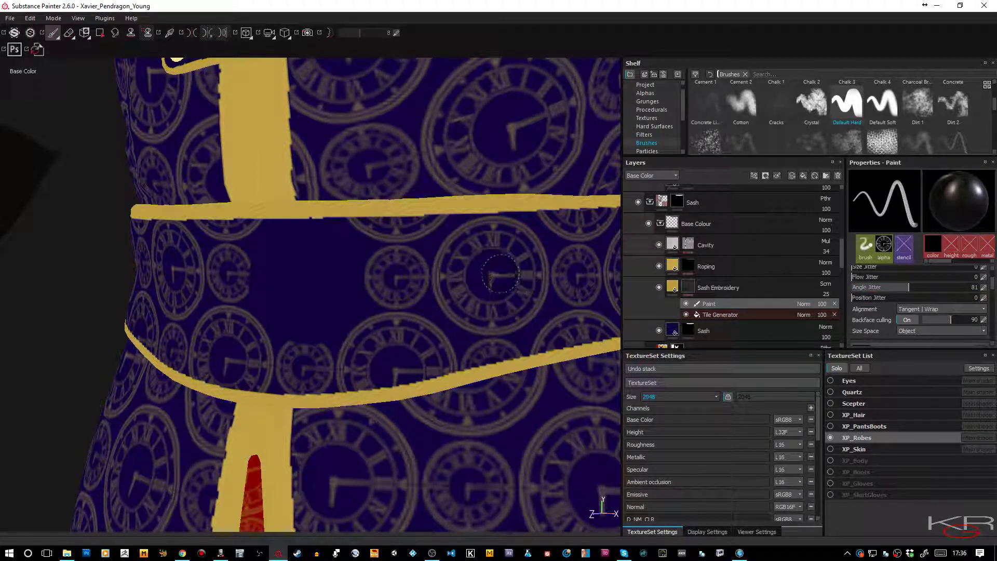
alt+drag(512, 280, 486, 279)
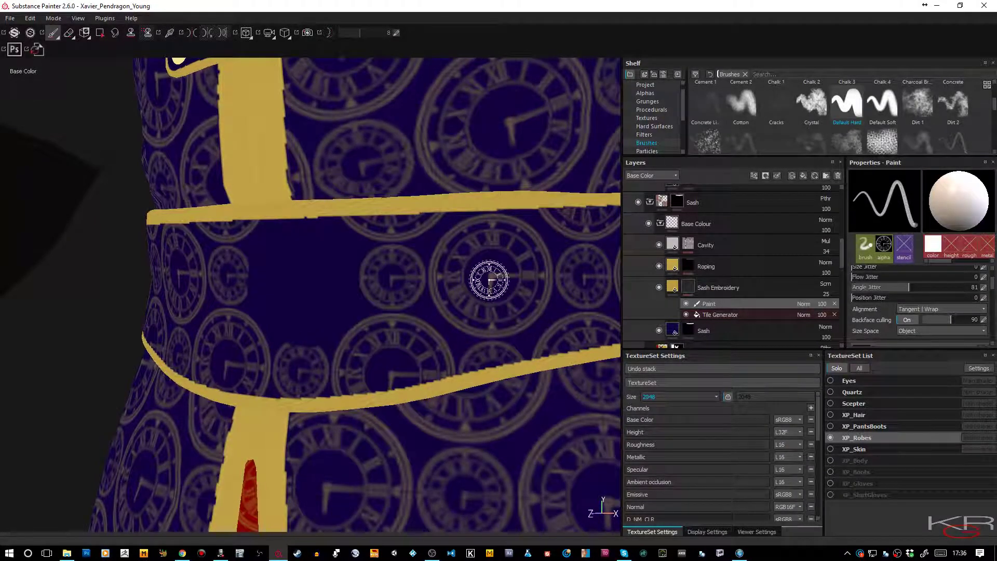
ctrl+right_drag(485, 278, 525, 278)
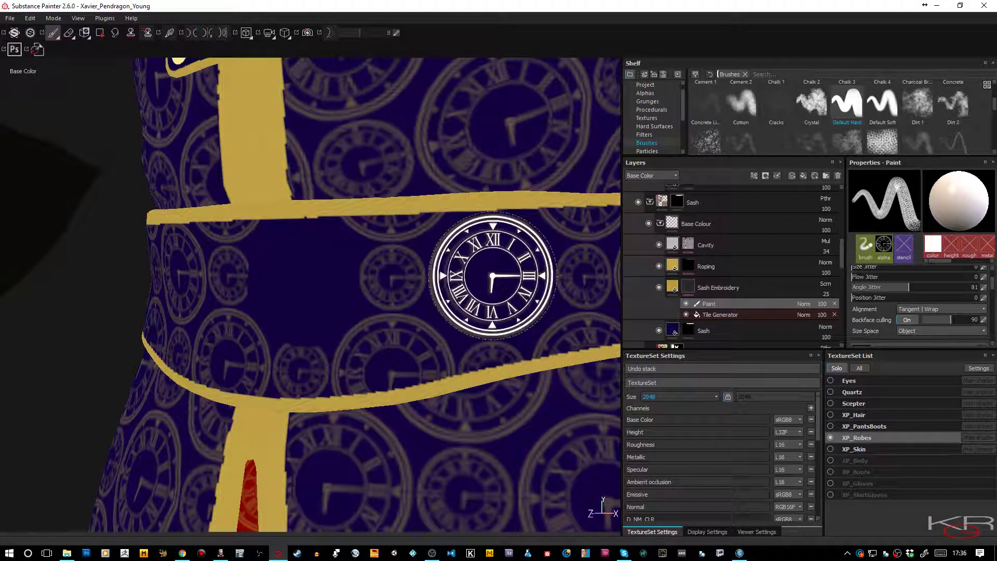
- Hide the dark paint effect over the sash embroidery and zoom out on the robe
mouse_move(442, 314)
alt+mouse_down()
mouse_move(421, 272)
mouse_move(474, 276)
alt+mouse_up()
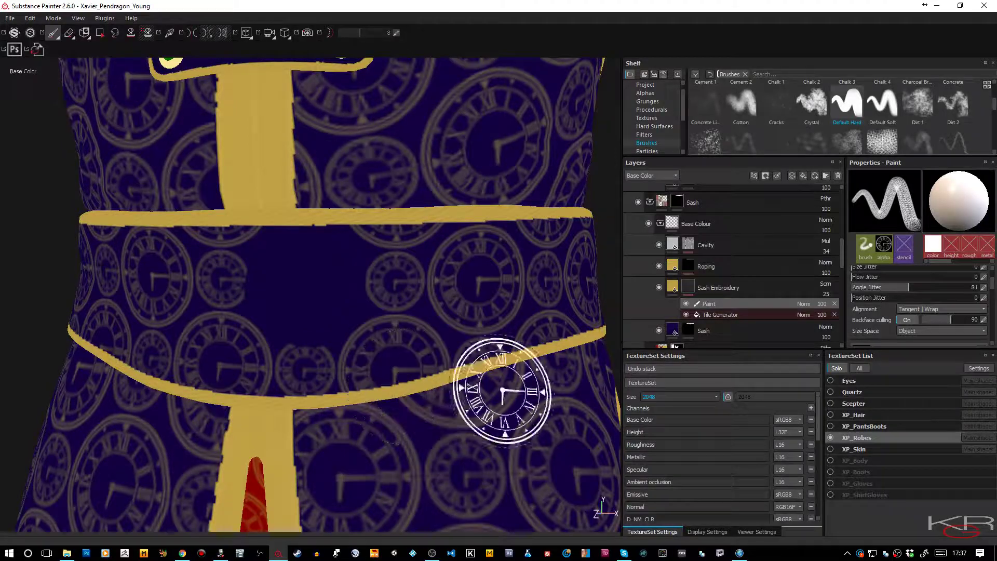
click(686, 304)
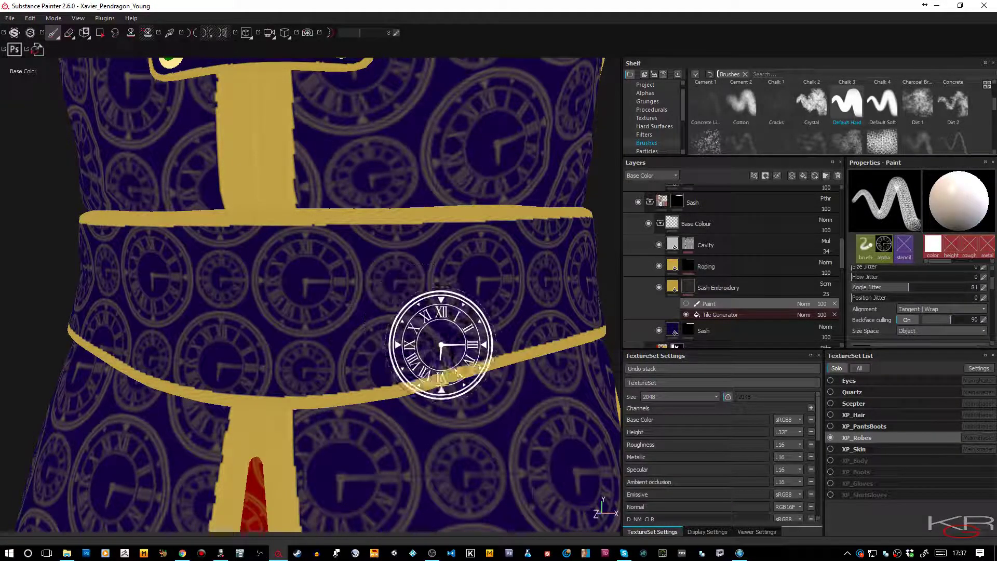
alt+right_drag(439, 344, 314, 184)
- Frame the whole robe in Material view and orbit to a side-on angle
alt+right_drag(318, 357, 254, 285)
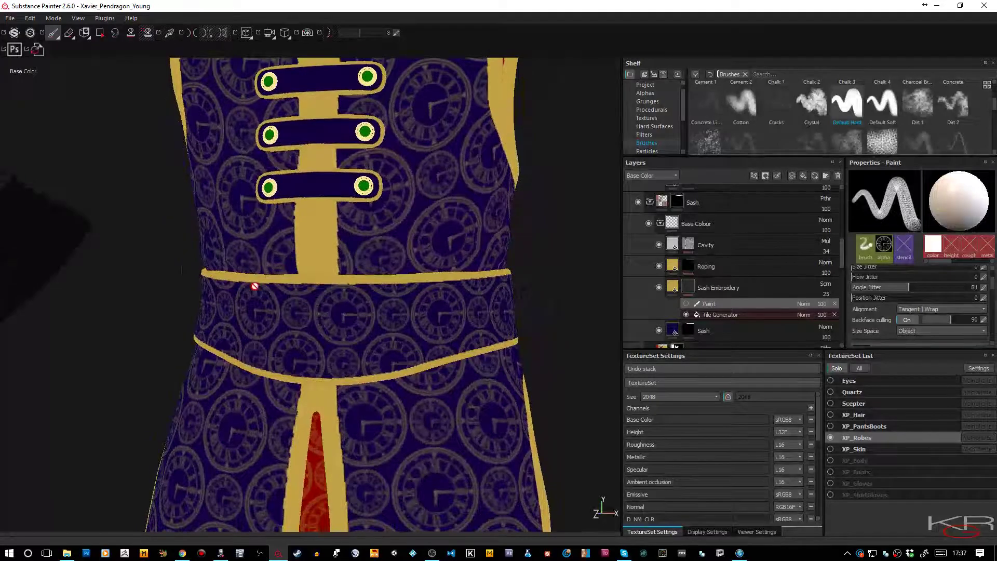
alt+drag(253, 285, 253, 353)
key(f)
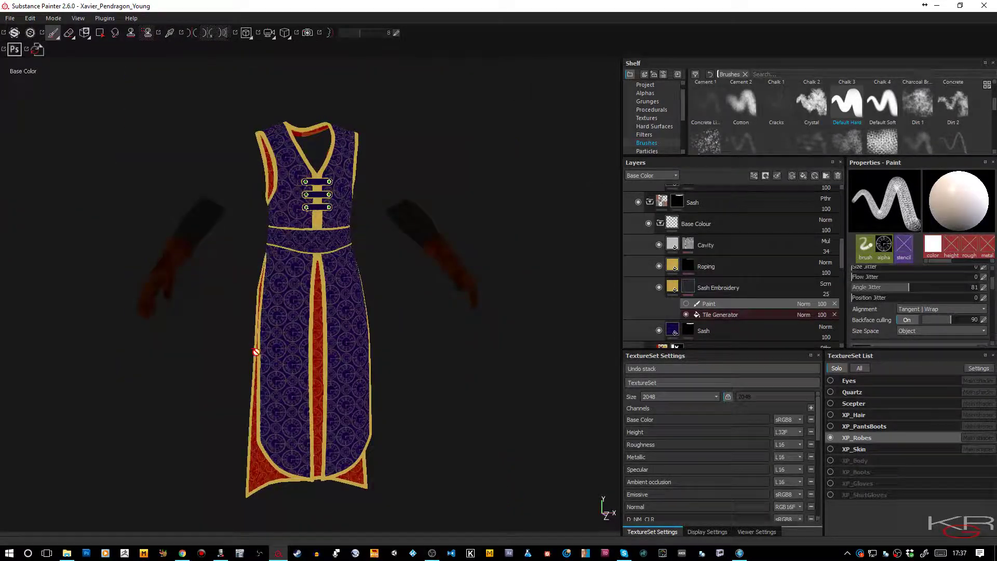
key(m)
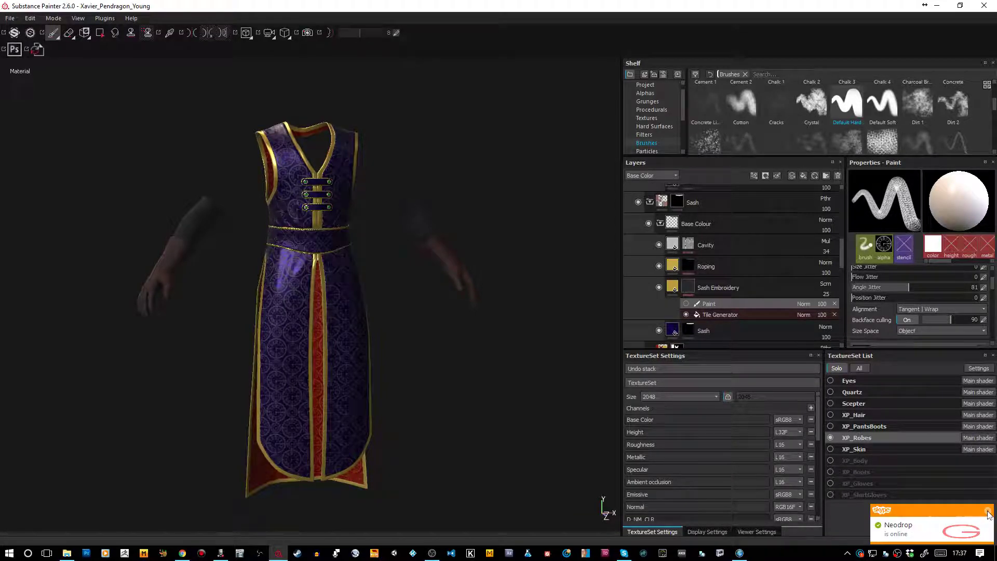
alt+drag(487, 354, 456, 382)
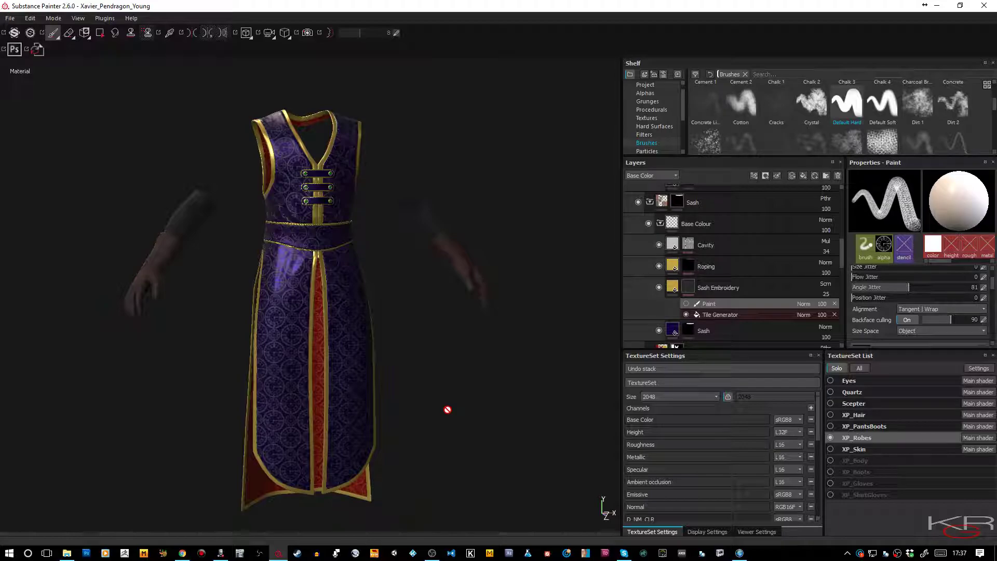
alt+drag(423, 410, 461, 401)
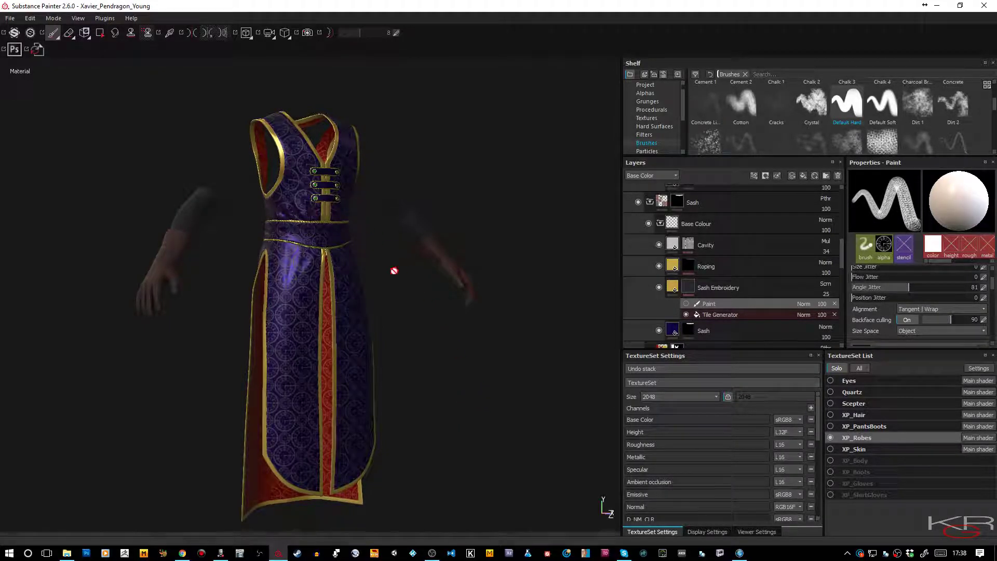
- Show all texture sets, frame the full character and turn it around
click(859, 368)
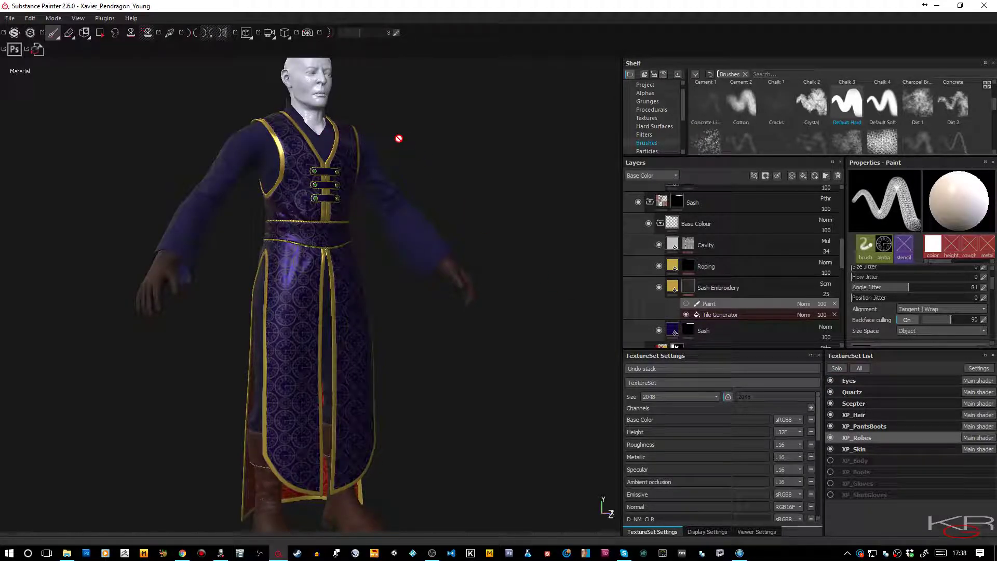
alt+drag(398, 138, 398, 177)
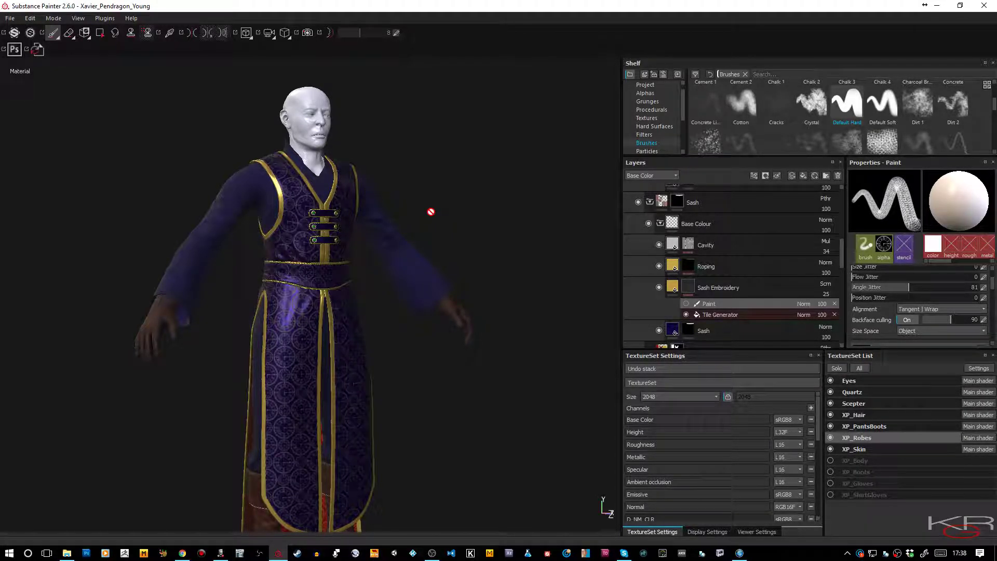
key(f)
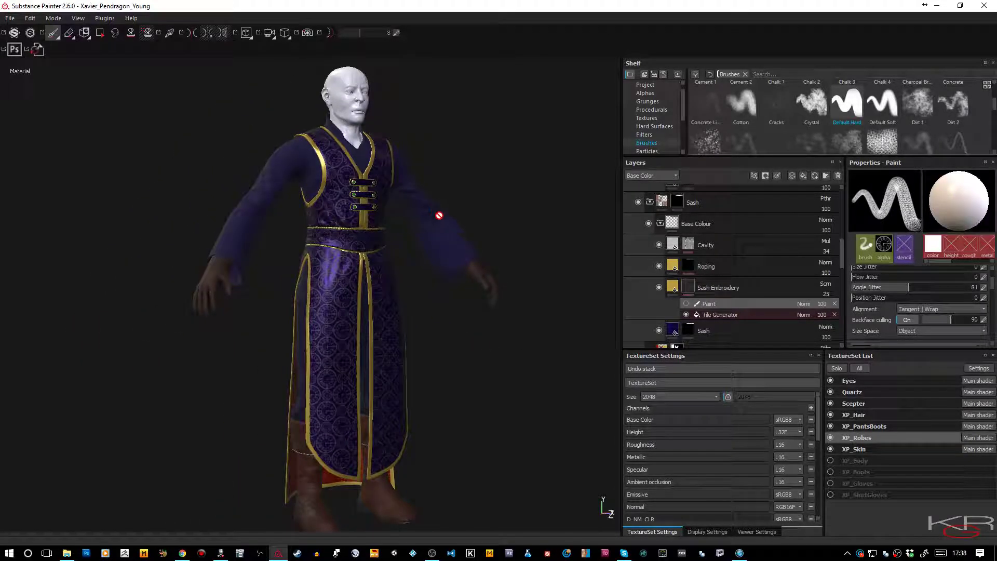
alt+drag(507, 197, 351, 203)
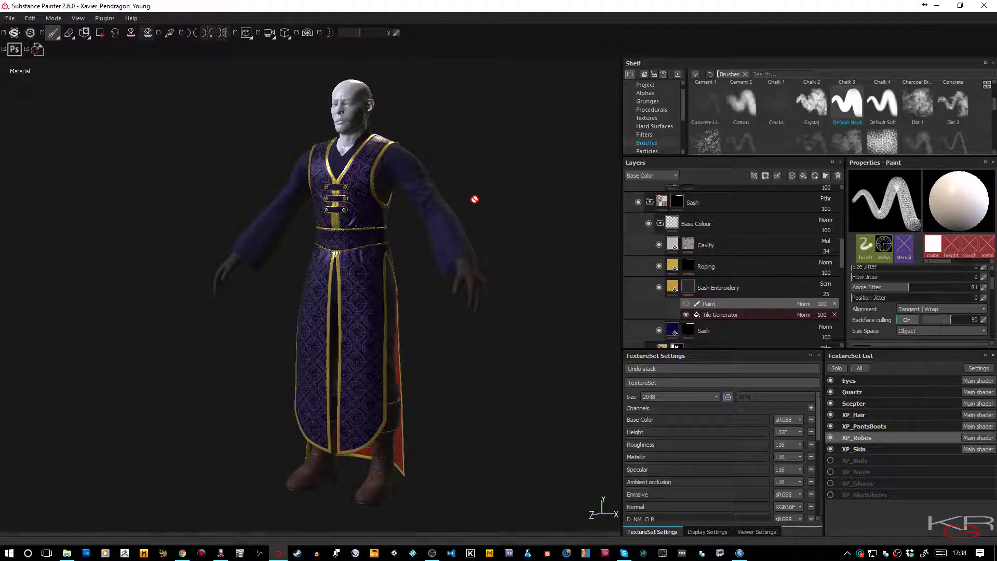
- Orbit, pan and zoom to close frontal and three-quarter views of the robe
alt+right_drag(463, 156, 534, 280)
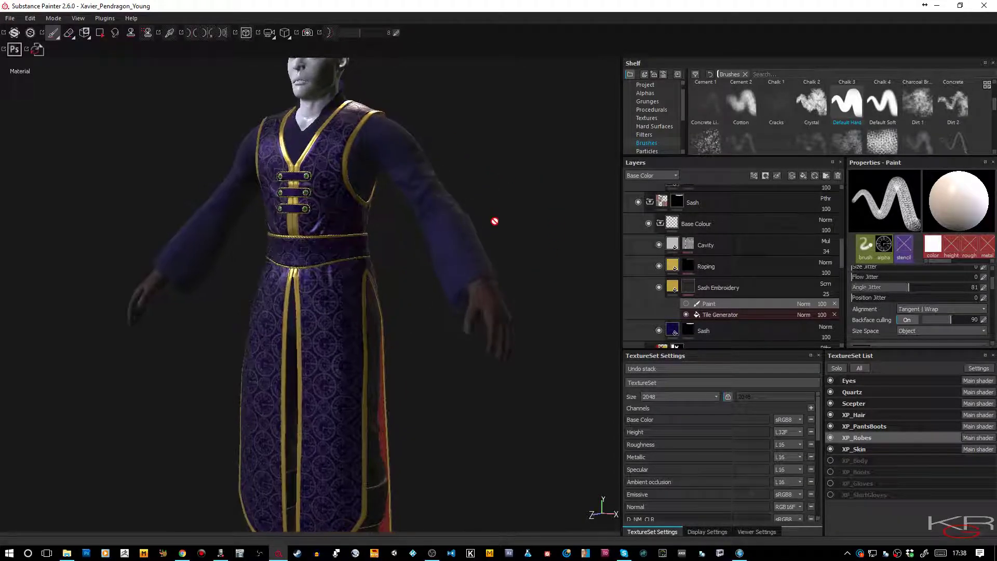
alt+drag(492, 171, 541, 201)
alt+right_drag(541, 201, 579, 199)
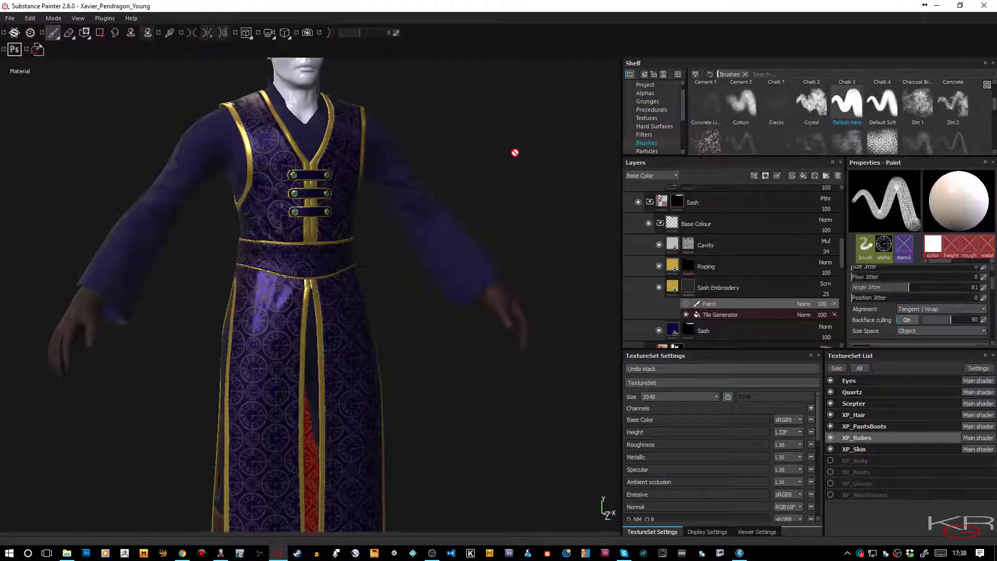
alt+middle_drag(500, 229, 499, 239)
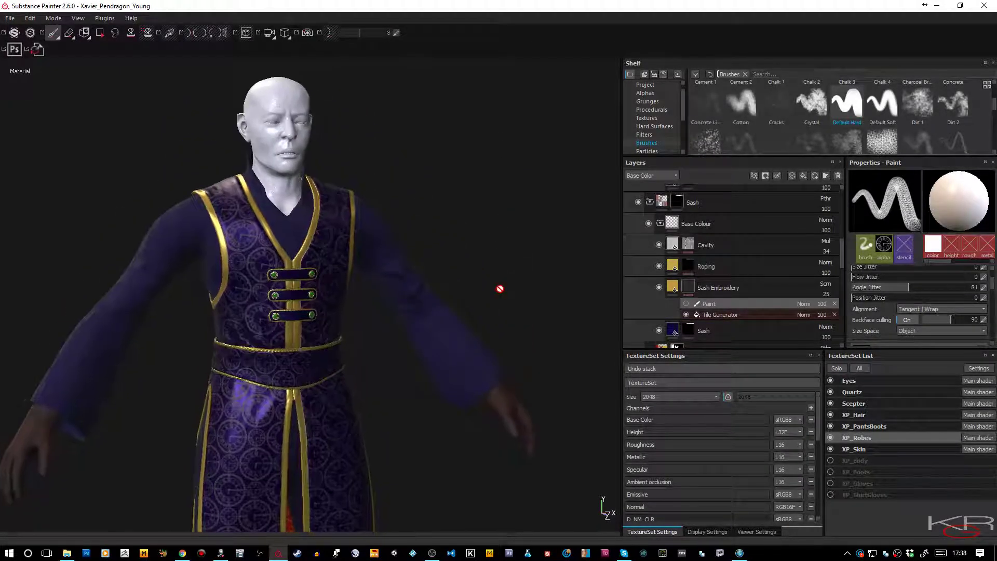
mouse_move(500, 287)
alt+mouse_down()
mouse_move(548, 244)
mouse_move(476, 172)
alt+mouse_up()
mouse_move(476, 171)
alt+right_down()
mouse_move(458, 238)
mouse_move(410, 109)
alt+right_up()
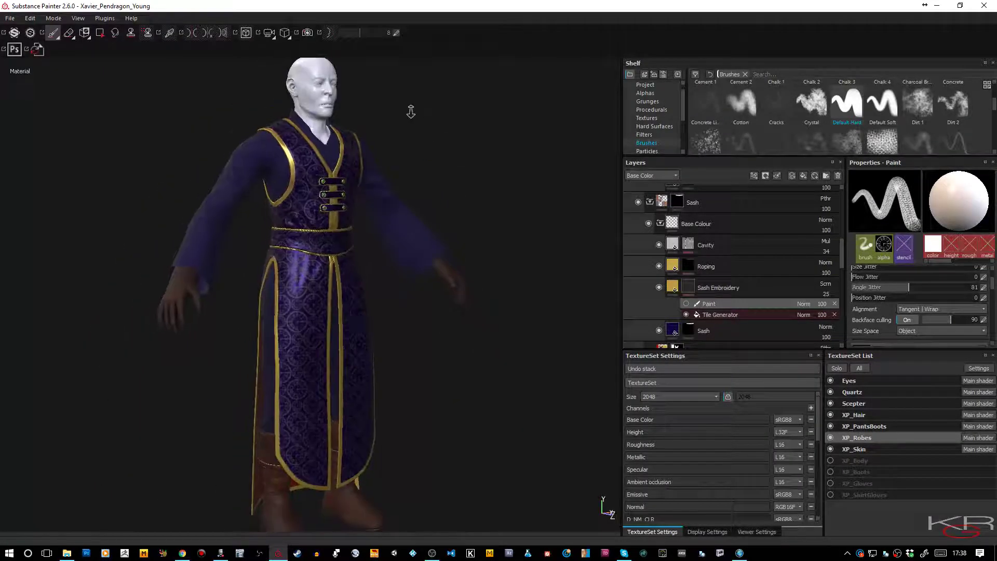